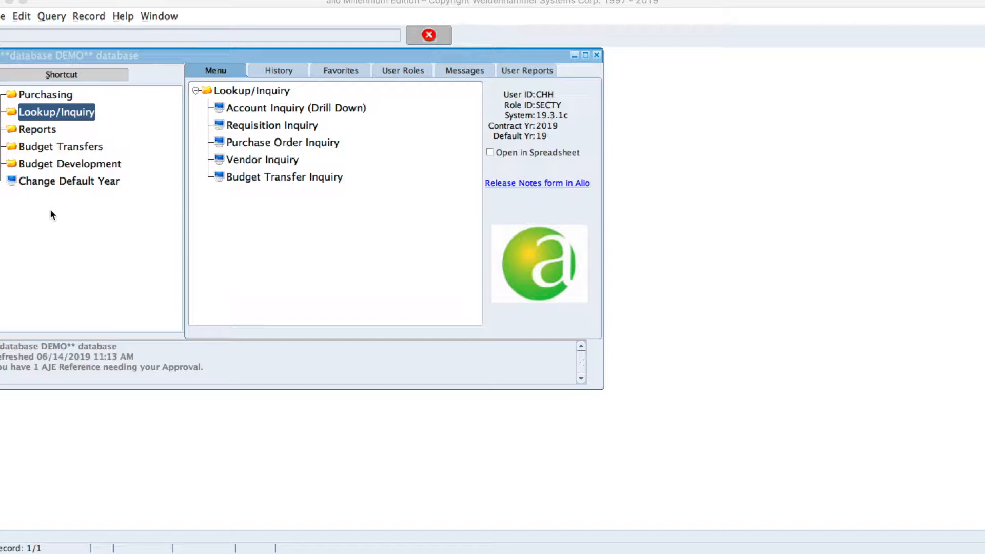
Open the Requisition Entry/Approval form from the Purchasing menu.
left_click(61, 288)
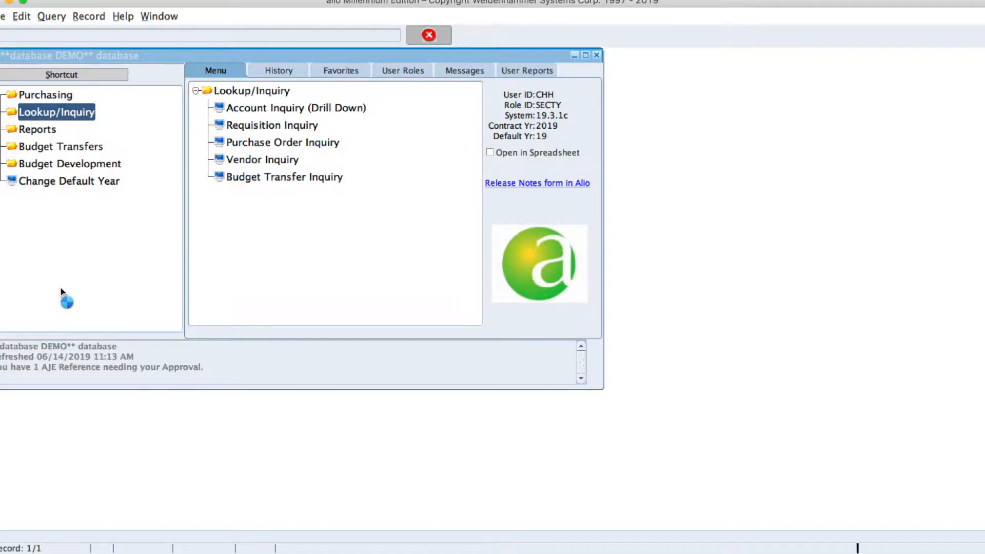
left_click(18, 110)
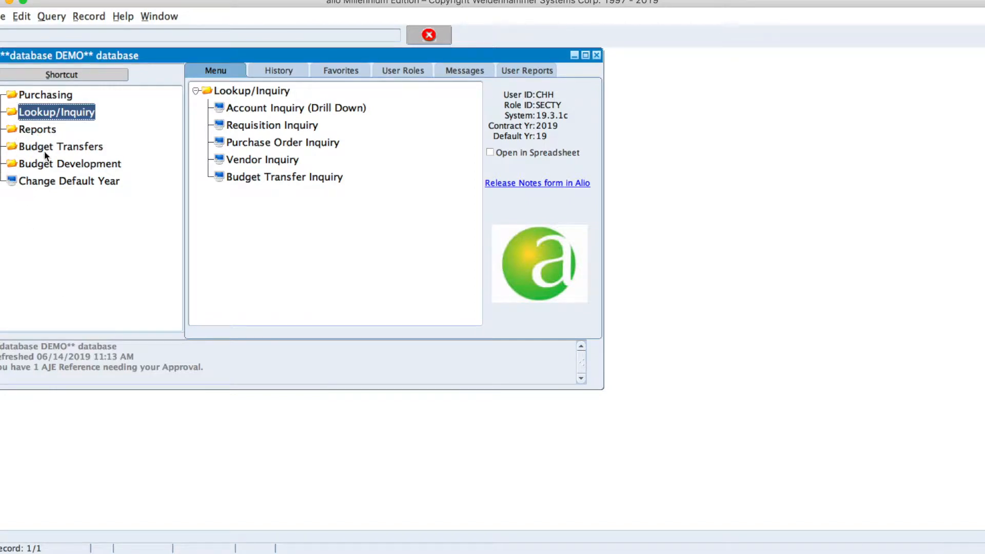
left_click(40, 96)
left_click(40, 97)
double_click(264, 110)
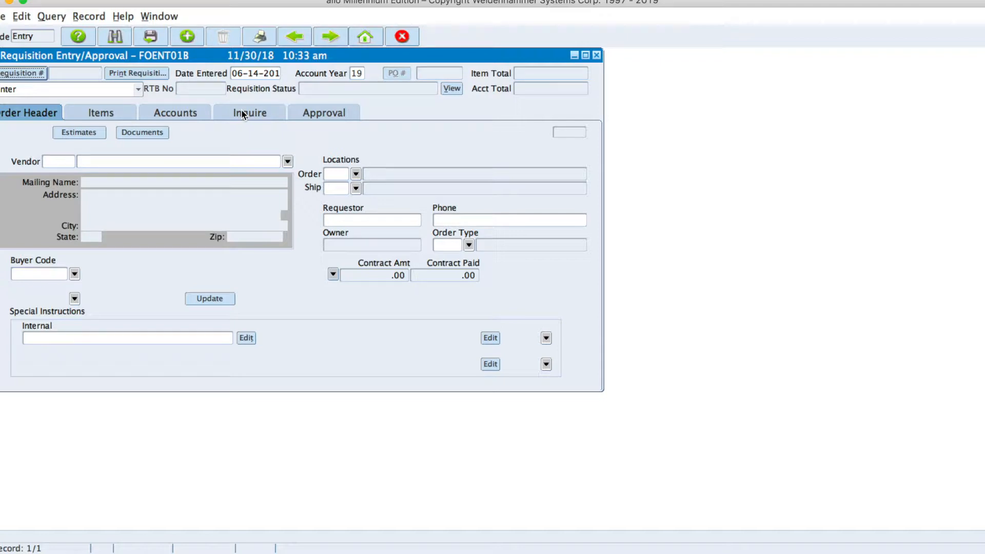
Generate a new requisition number, defaulting CO locations and buyer code CHH.
left_click(16, 76)
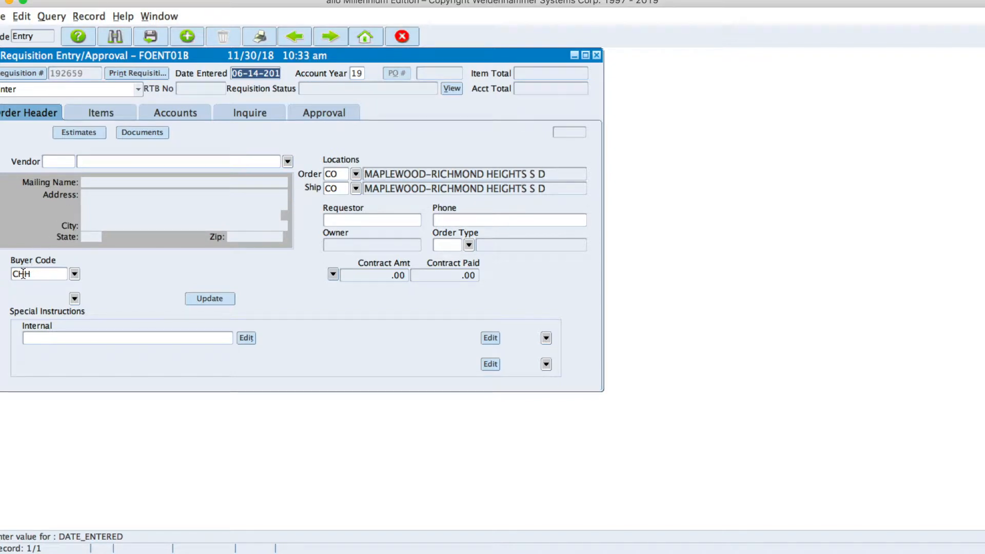
Search vendors for 'pear' and set vendor 614 PEARSON EDUCATION on the requisition.
left_click(287, 162)
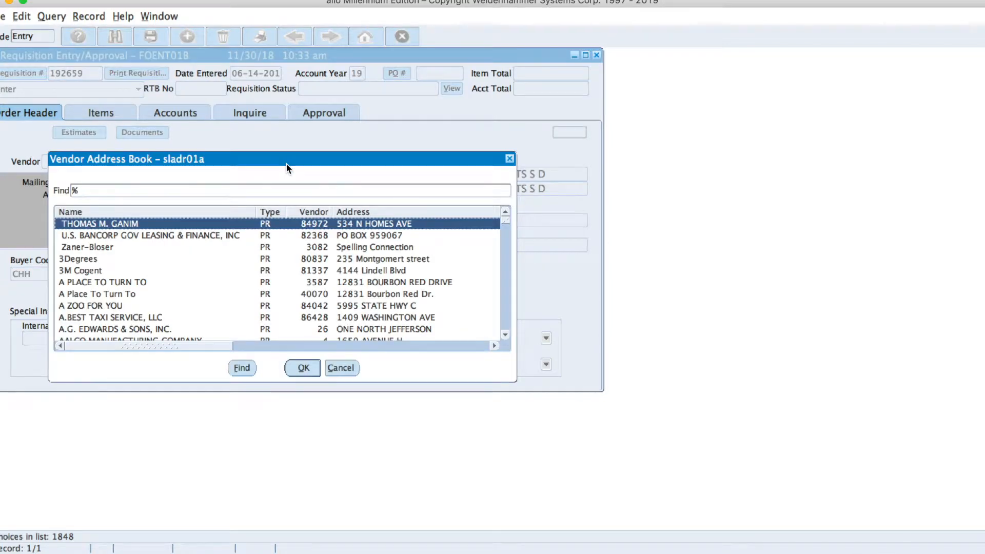
type("pear")
key("BackSpace")
type("s")
key("BackSpace")
type("r")
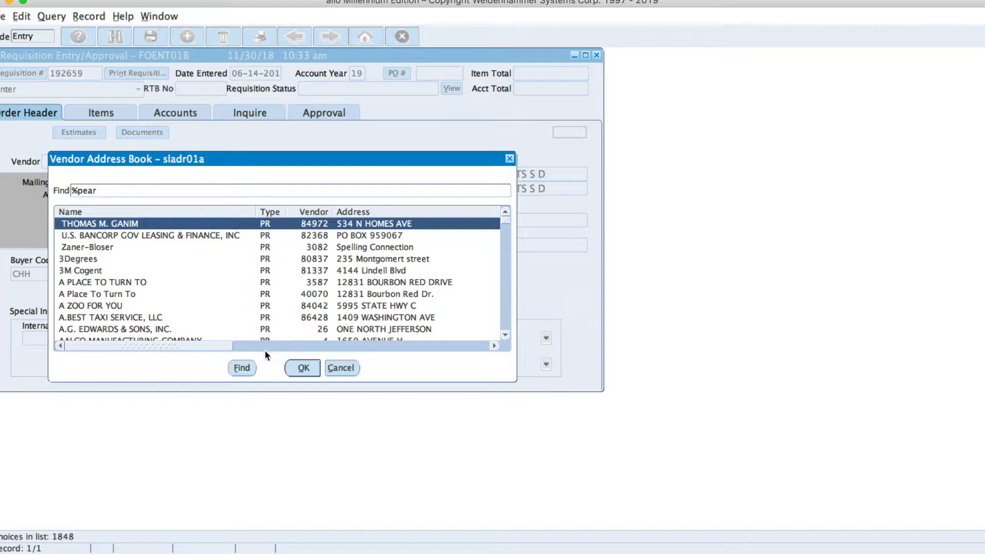
left_click(239, 367)
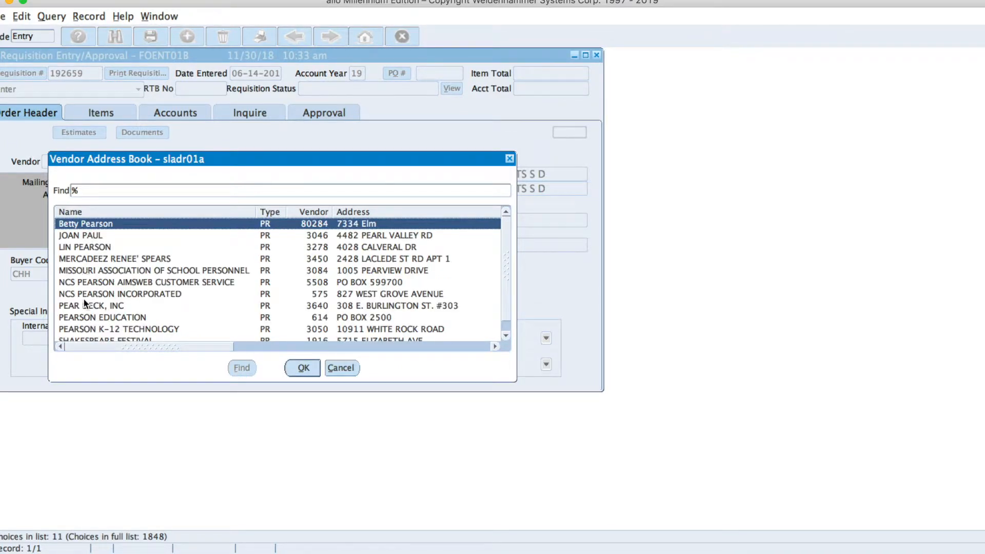
left_click(83, 318)
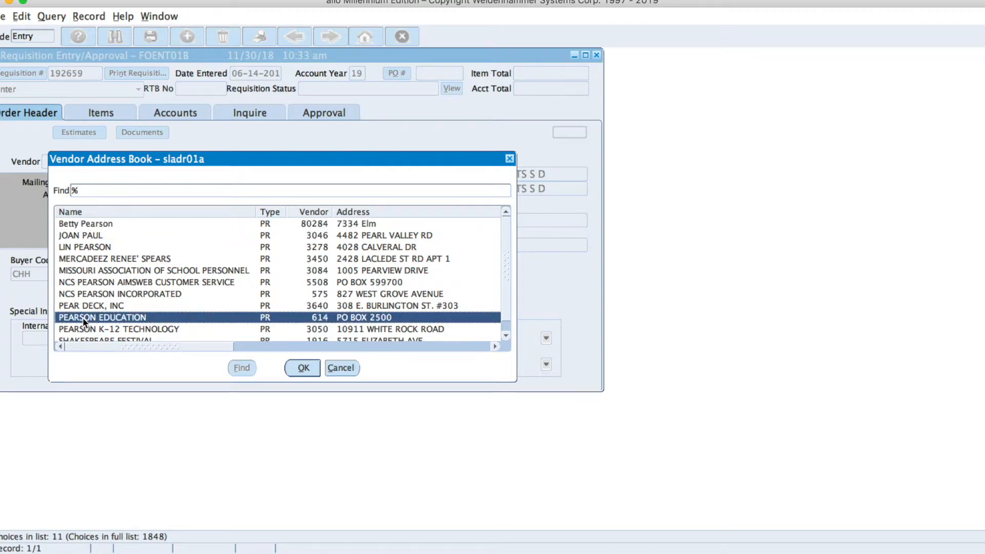
double_click(82, 318)
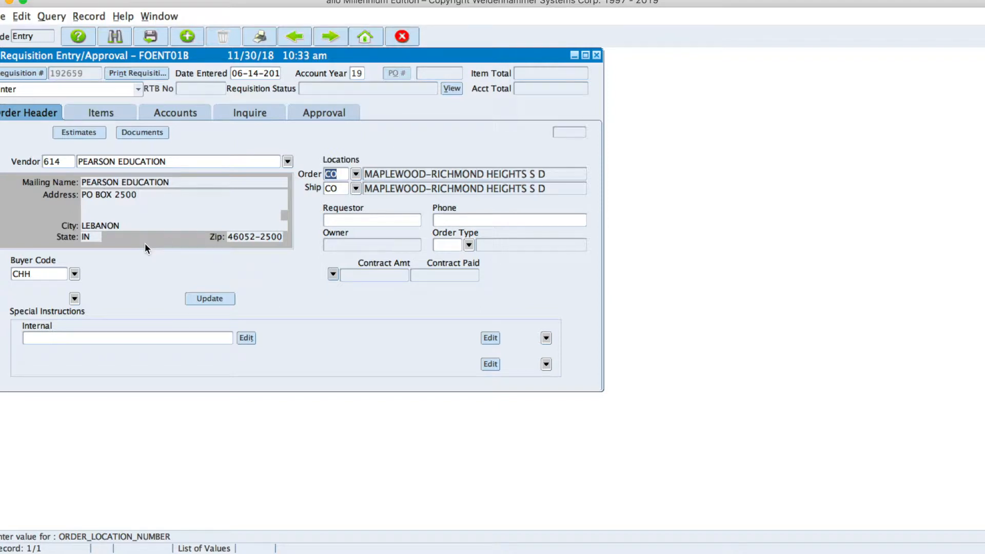
Enter the requestor's name on the requisition.
key("Tab")
key("Tab")
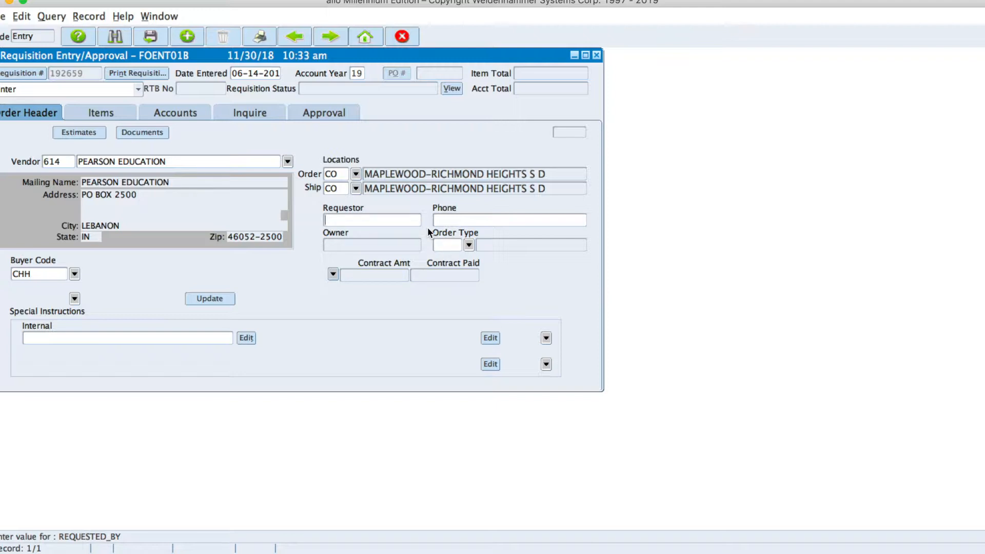
type("Hoelzer")
key("Tab")
type("644-44")
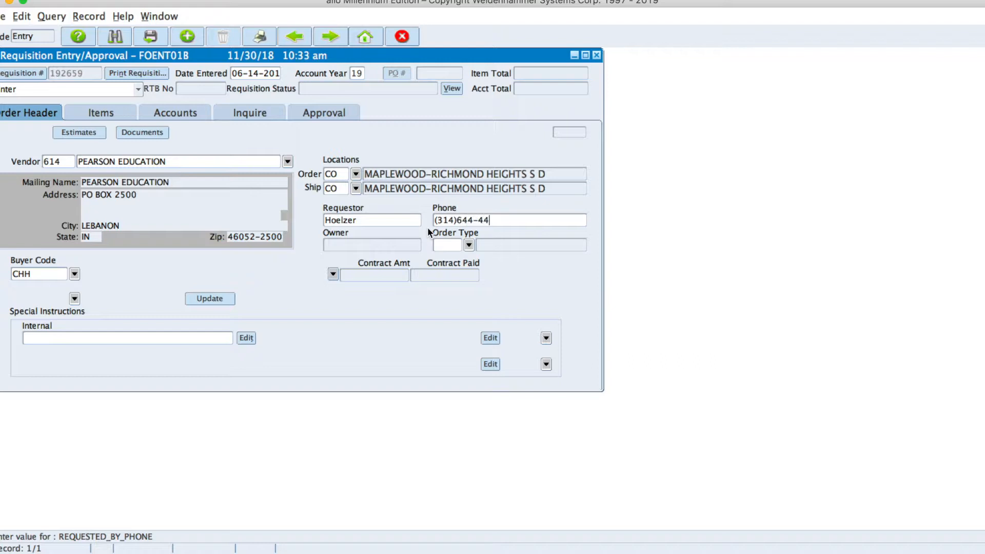
type("--00")
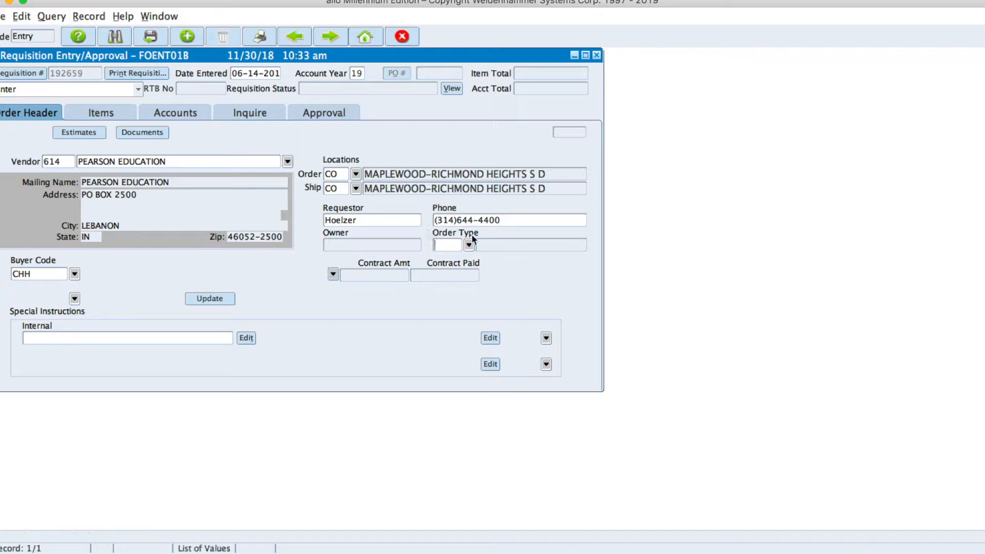
left_click(510, 220)
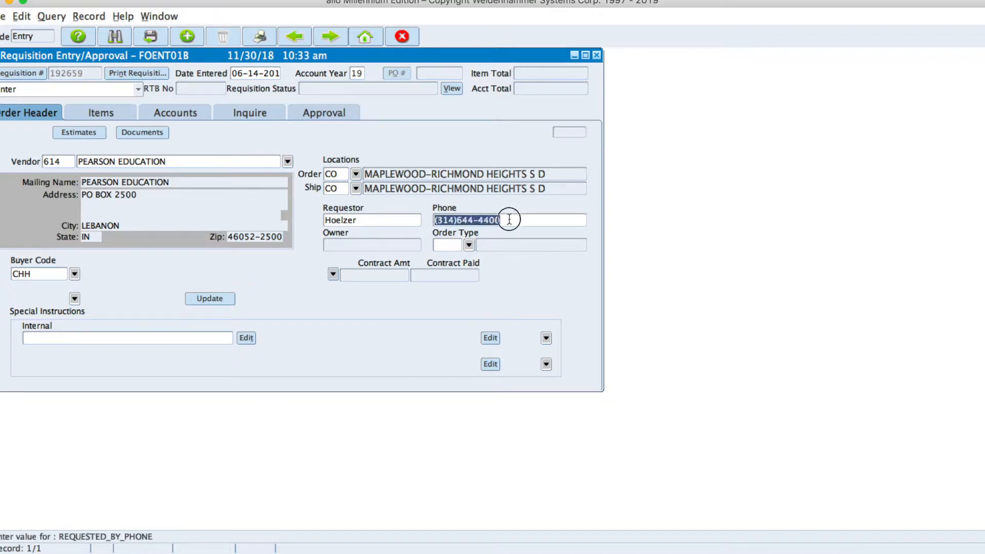
key("BackSpace")
key("Tab")
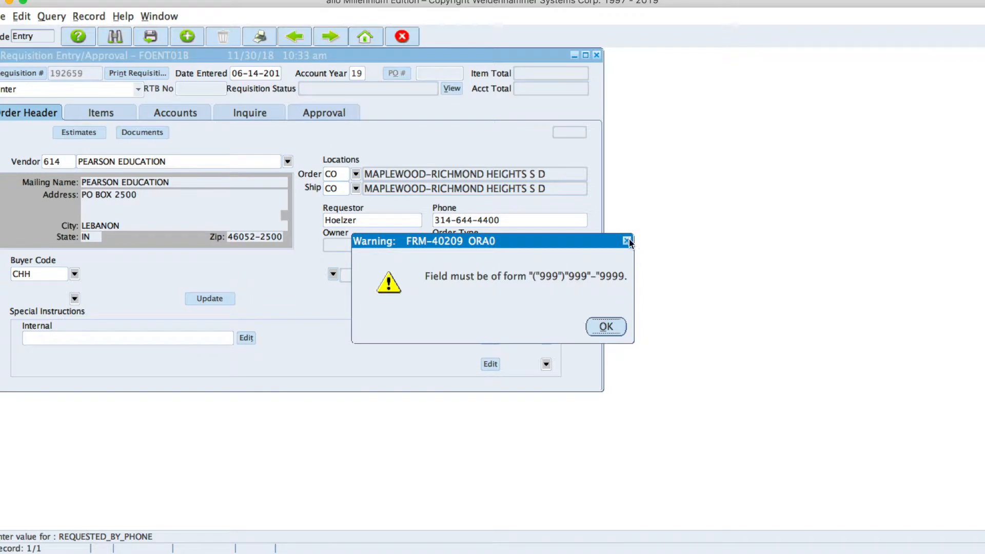
left_click(618, 326)
key("BackSpace")
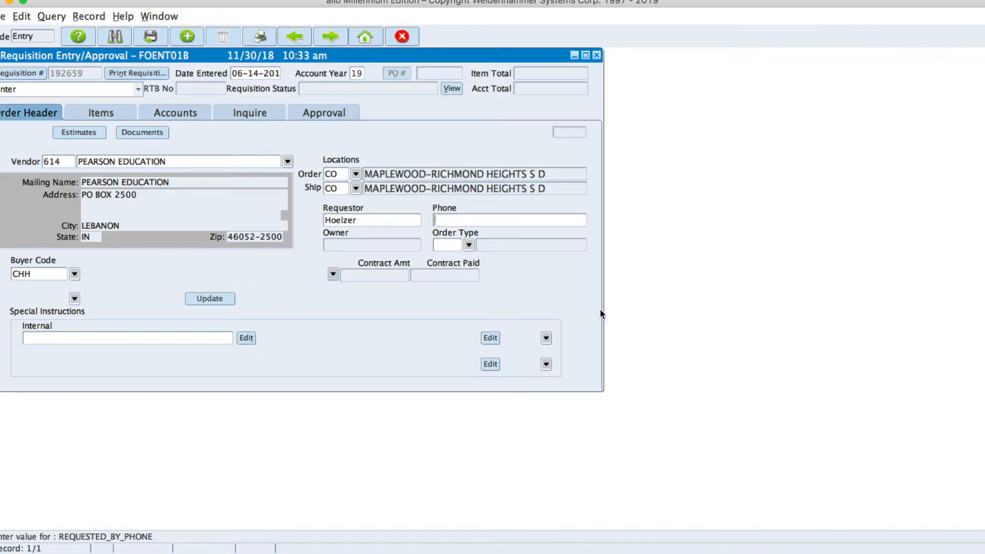
key("Tab")
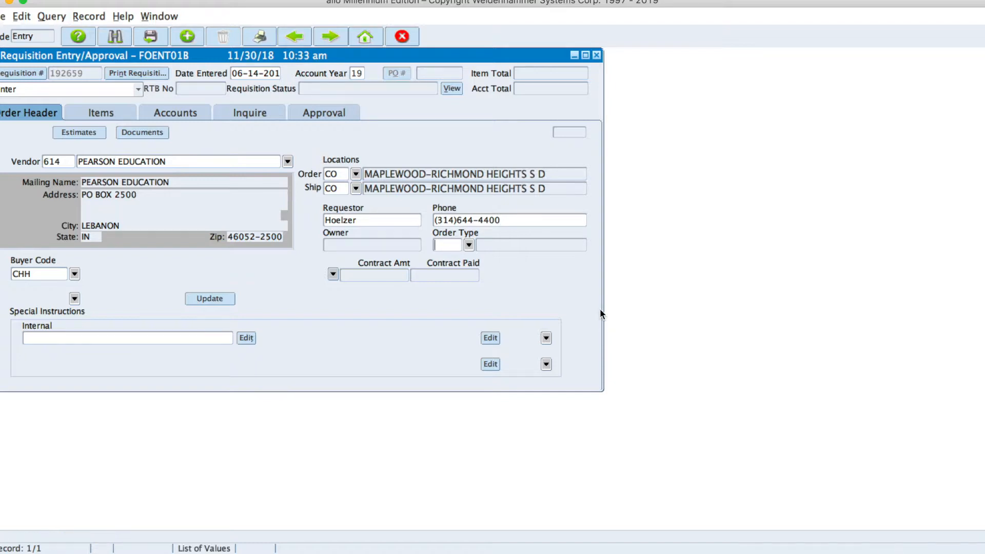
Set order type PO and the internal note 'This is a test requisition. Do not process.'.
left_click(469, 245)
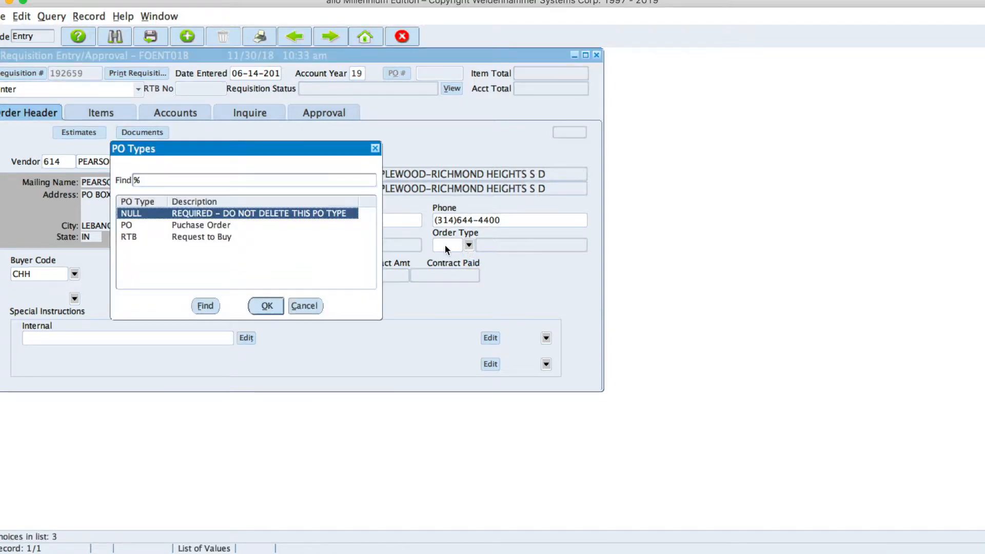
left_click(186, 226)
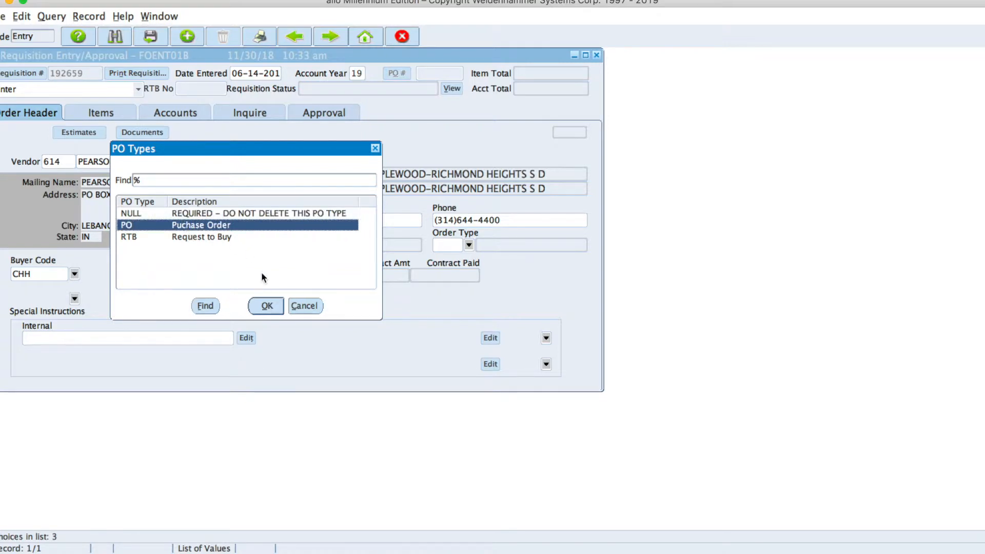
left_click(266, 306)
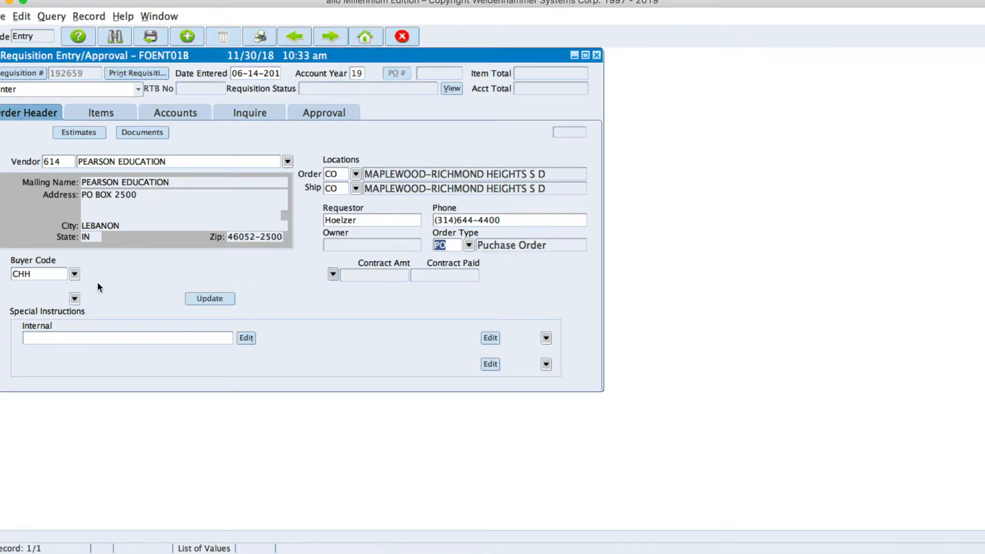
left_click(86, 338)
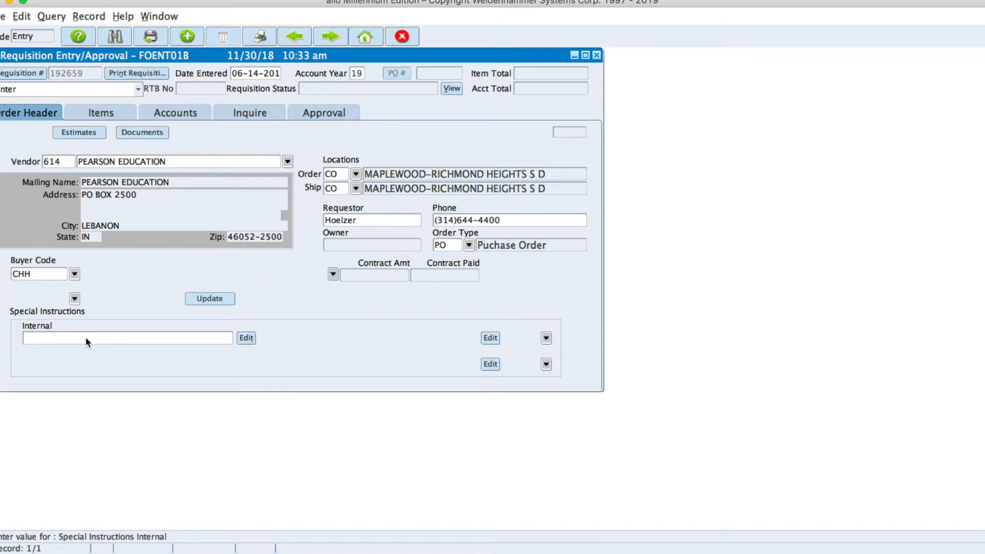
type("This is a test requisition. Do not p")
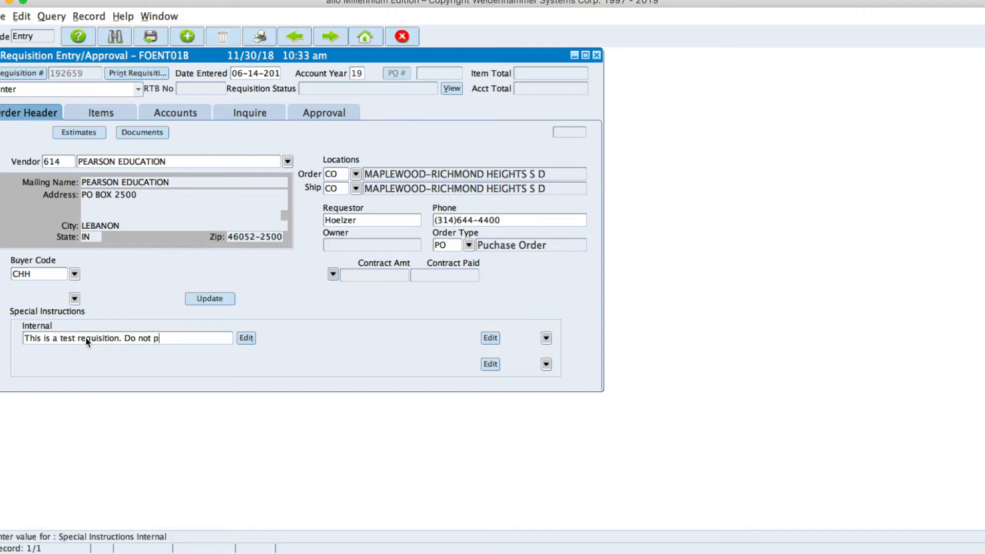
type("rocess.")
Add item 1 'Biology Books', quantity 5 at 250 each, for 1,250.00.
left_click(95, 114)
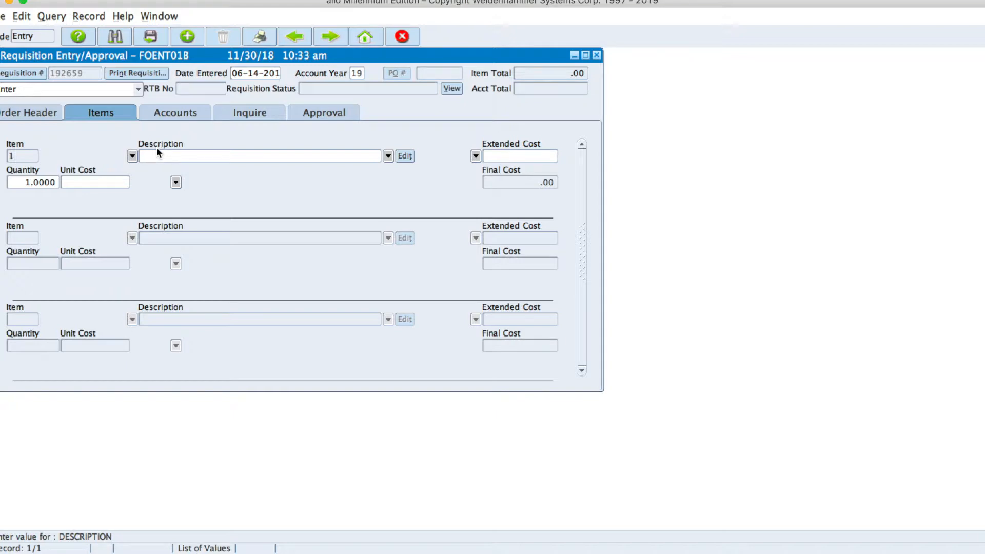
type("Biology Books")
key("Tab")
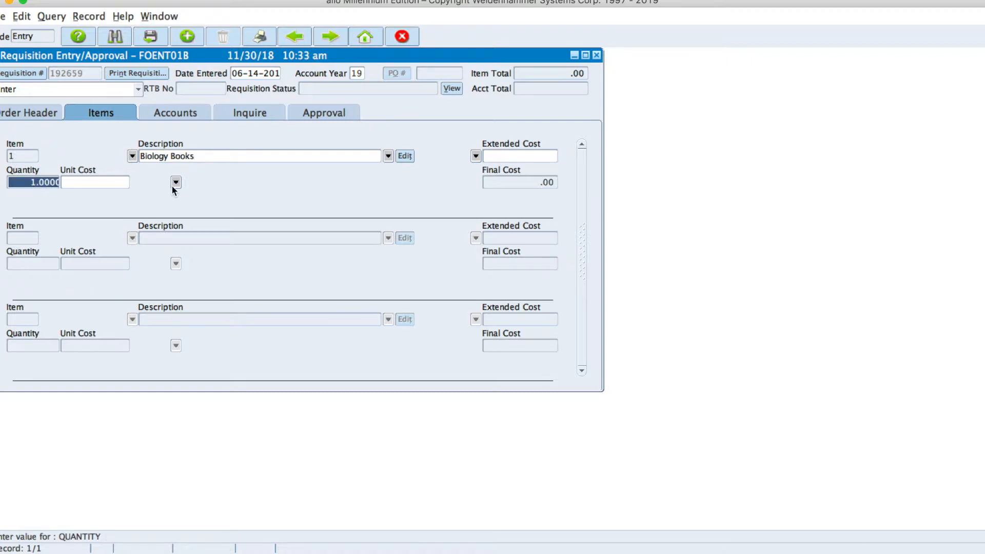
type("5")
key("Tab")
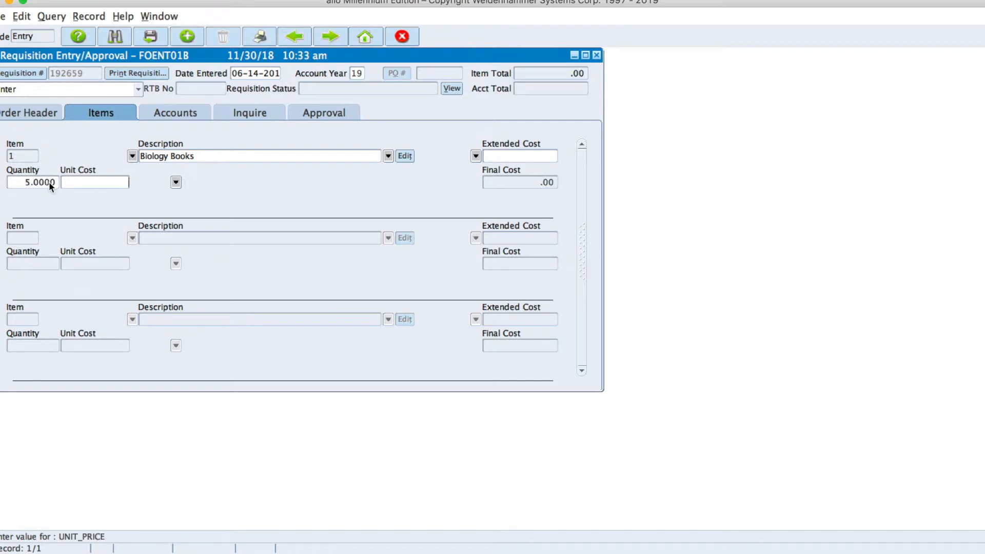
type("250")
key("Tab")
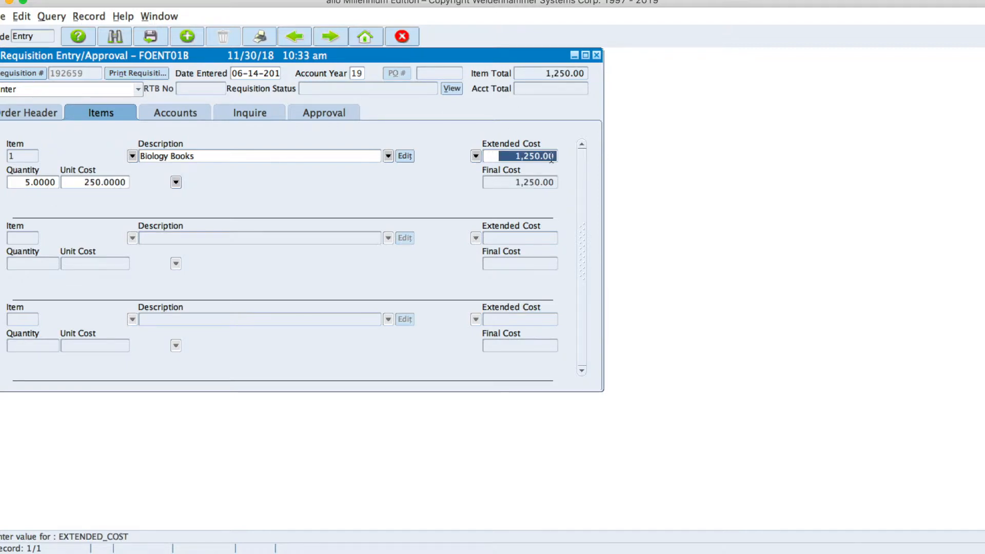
Add item 2 'AP Chemistry Books', quantity 3 at 285 each, for 855.00.
left_click(182, 238)
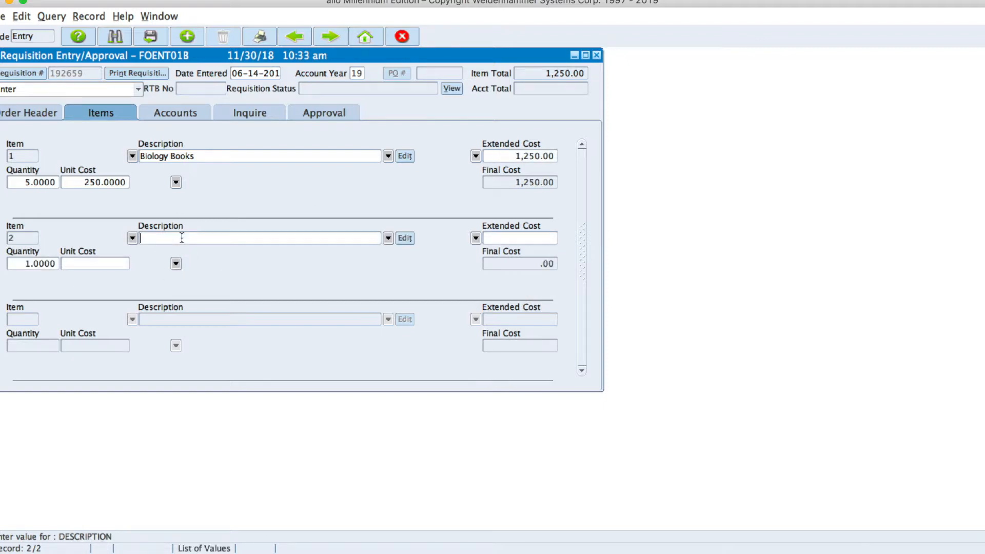
type("AP Chemistry Books")
key("Tab")
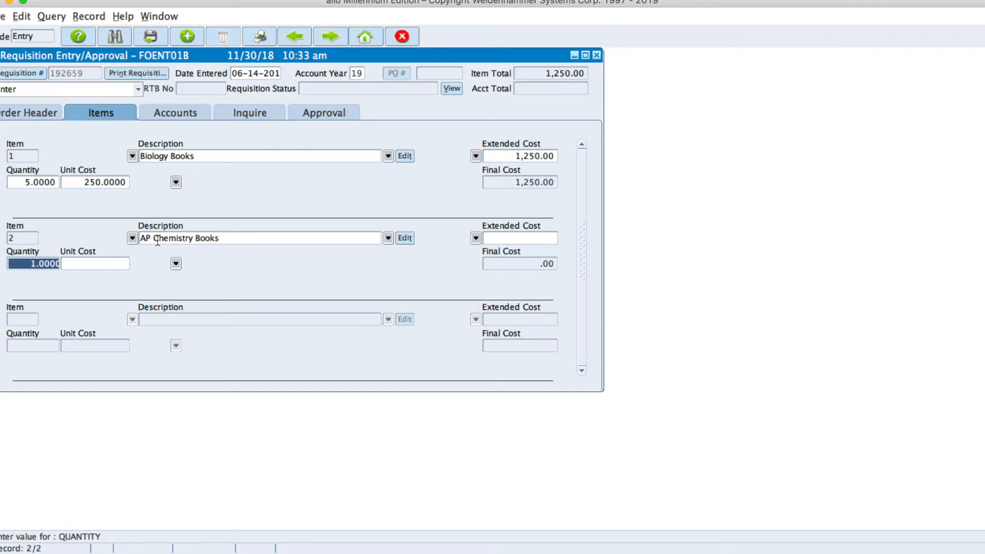
type("3")
key("Tab")
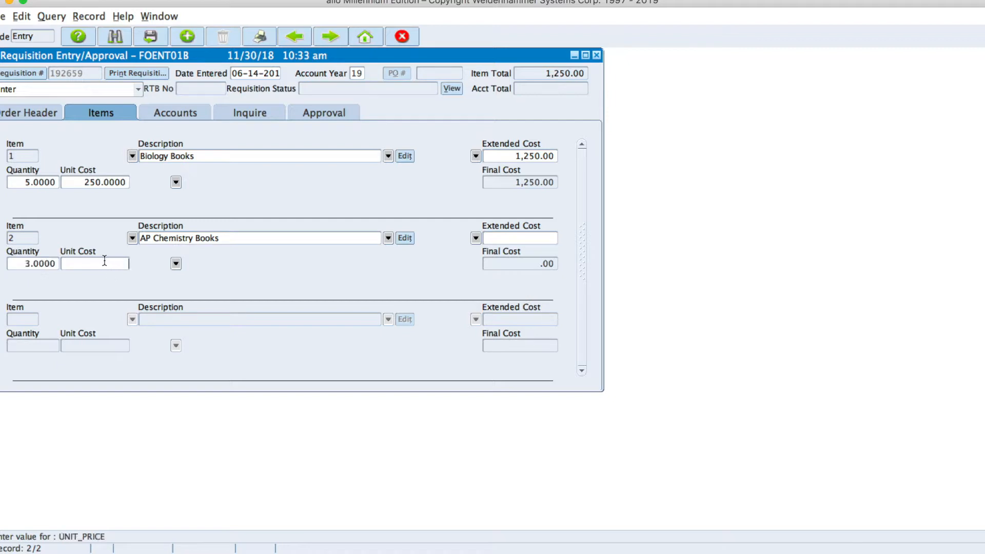
type("285")
key("Tab")
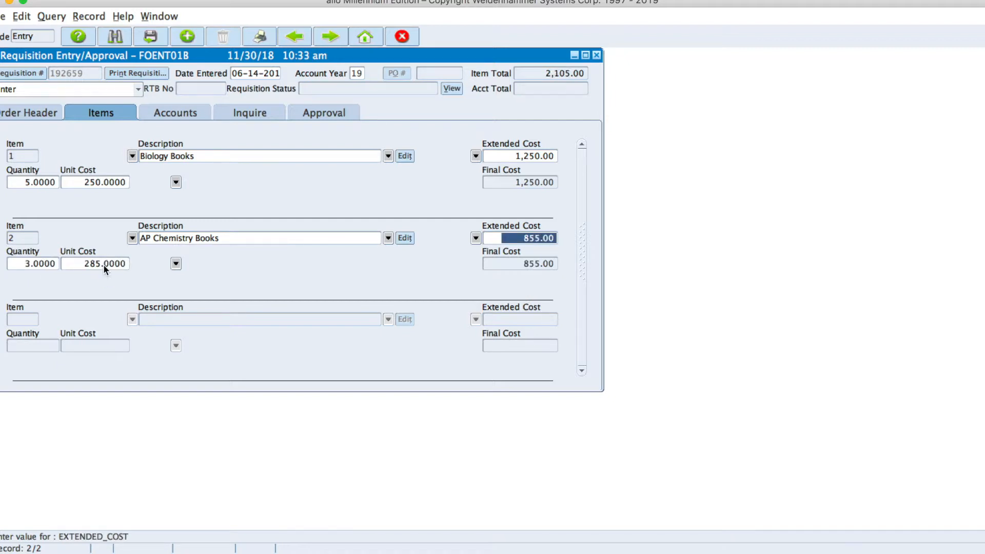
left_click(184, 317)
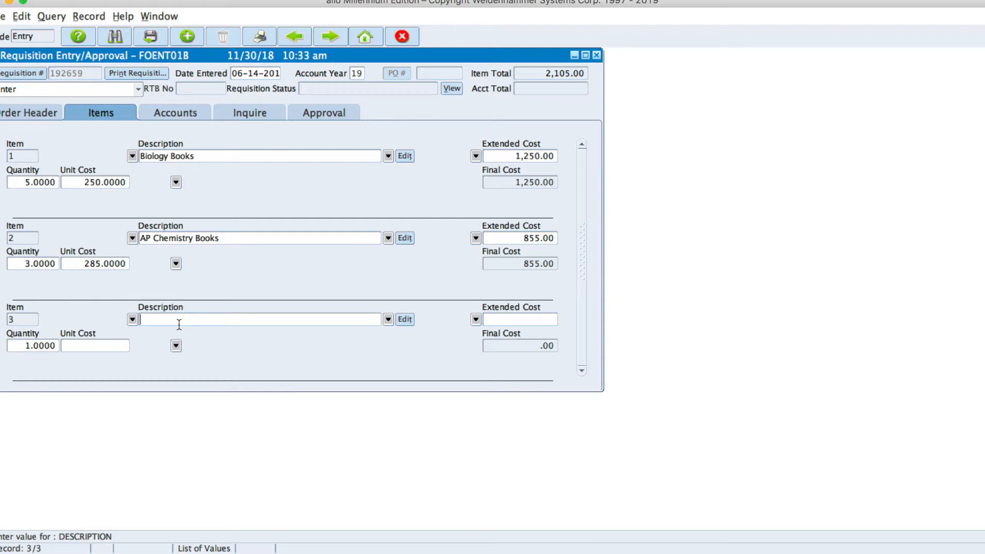
Add item 3 'Geometry Books', quantity 7 at 185 each, for 1,295.00.
type("Geometry Books")
key("Tab")
type("7")
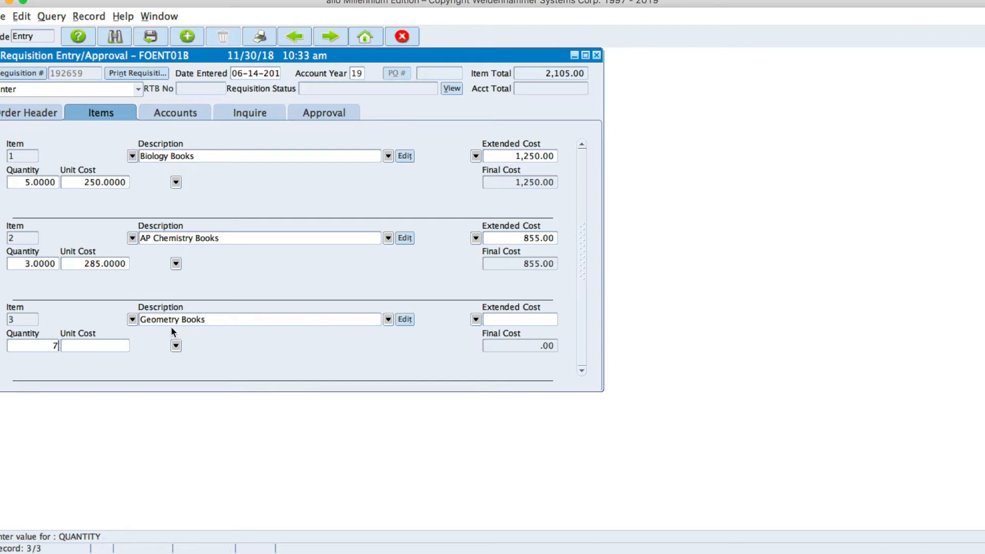
key("Tab")
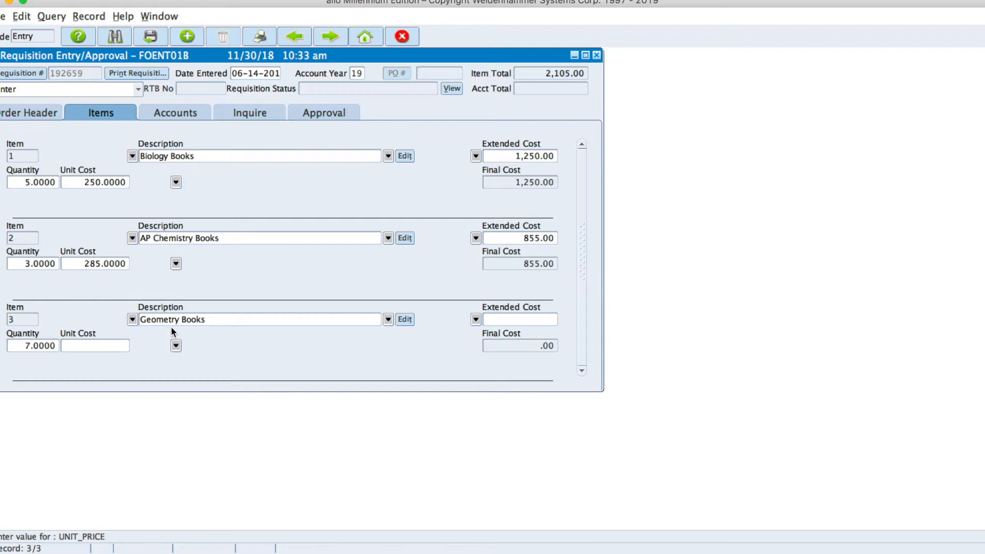
type("185")
key("Tab")
left_click(215, 322)
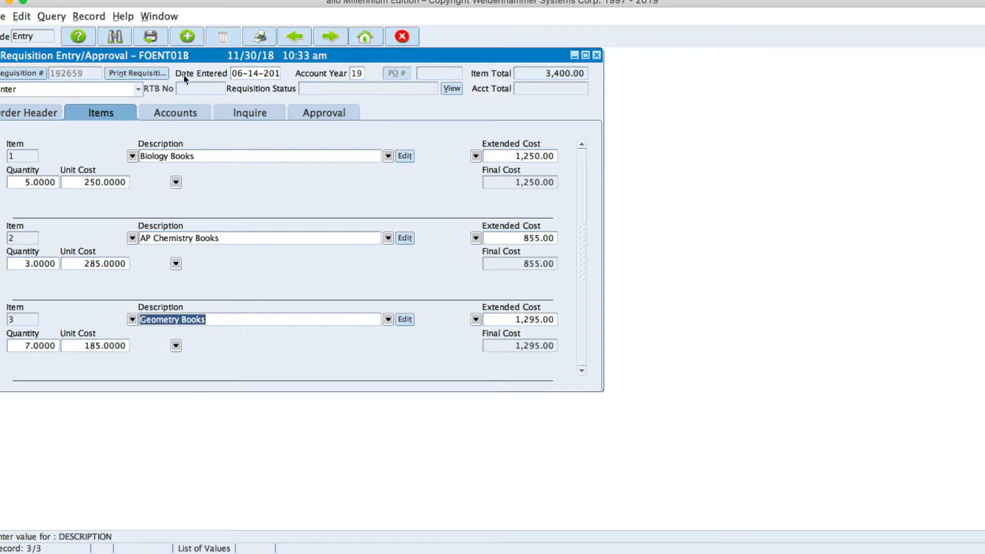
Add item 4 'Spanish Books', quantity 4 at 85 each, for 340.00.
left_click(186, 35)
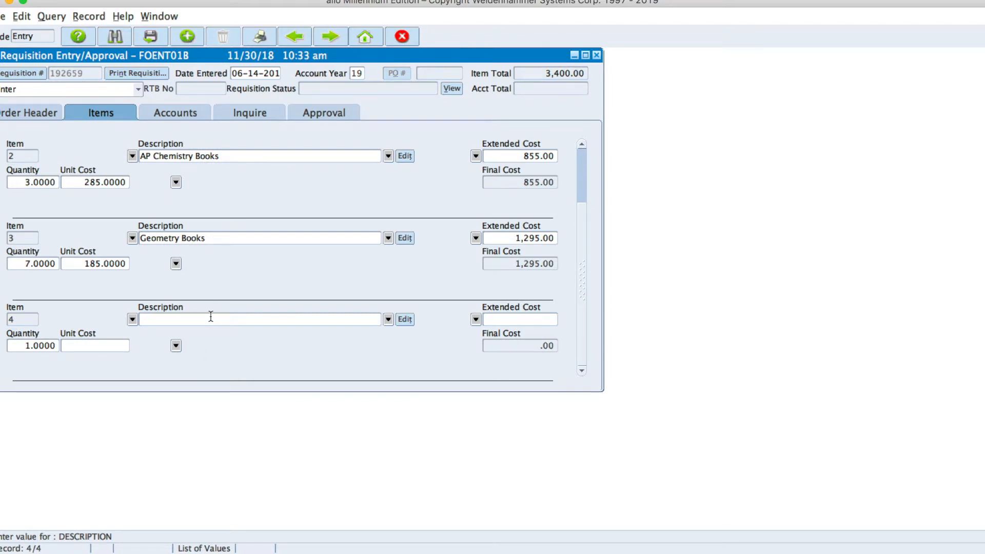
type("Spanish Books")
key("Tab")
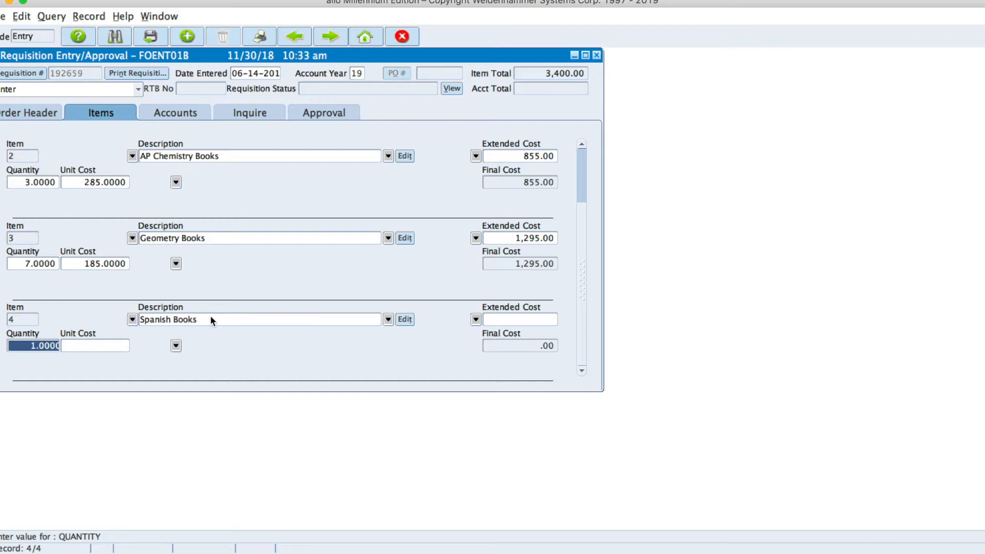
type("4")
key("Tab")
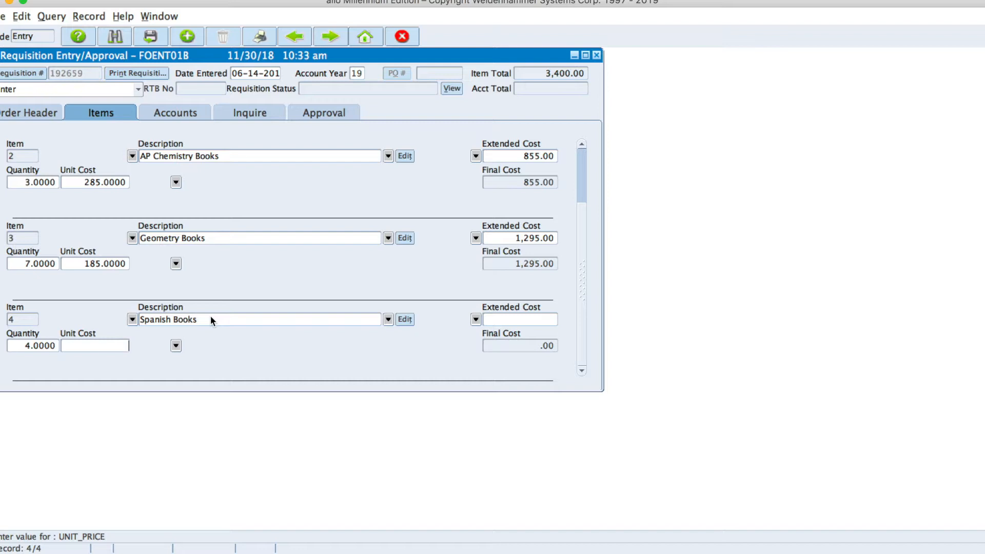
type("85")
key("Tab")
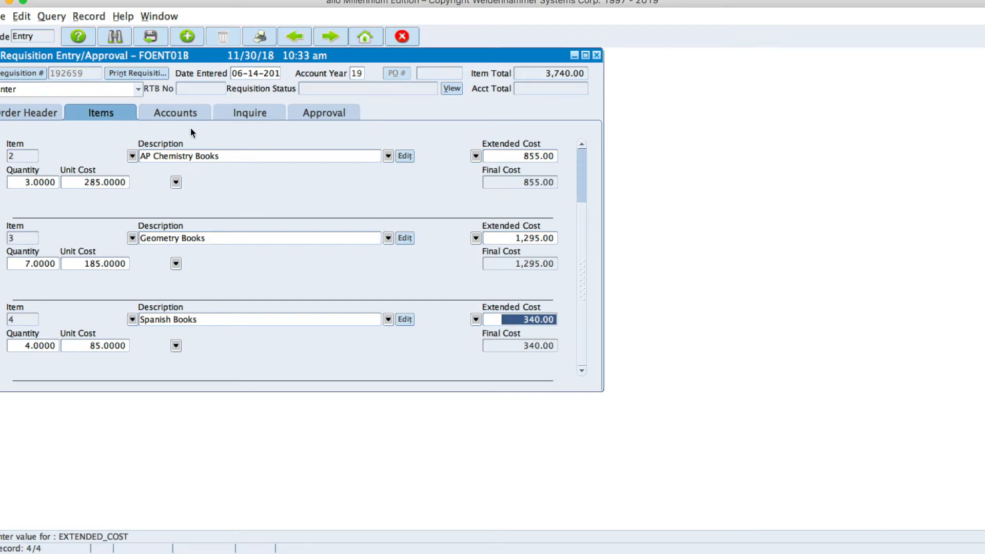
In account distribution, start item 1's 1,250.00 line and list the available accounts.
left_click(173, 113)
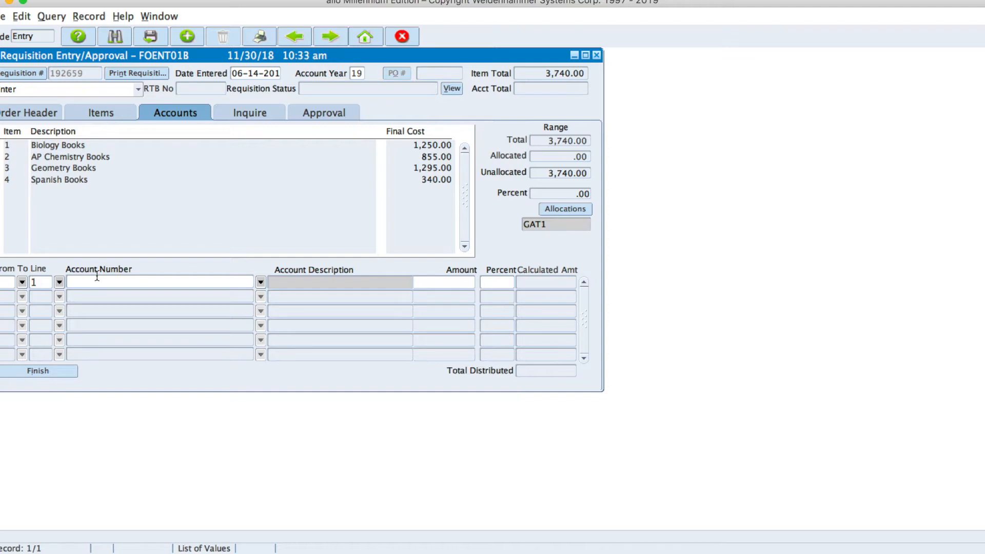
left_click(40, 282)
left_click(192, 284)
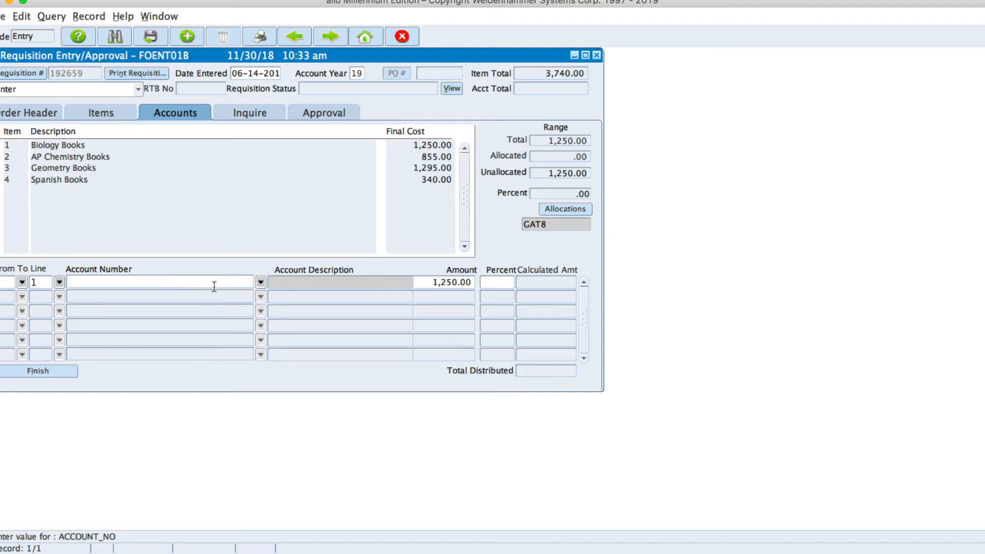
left_click(259, 283)
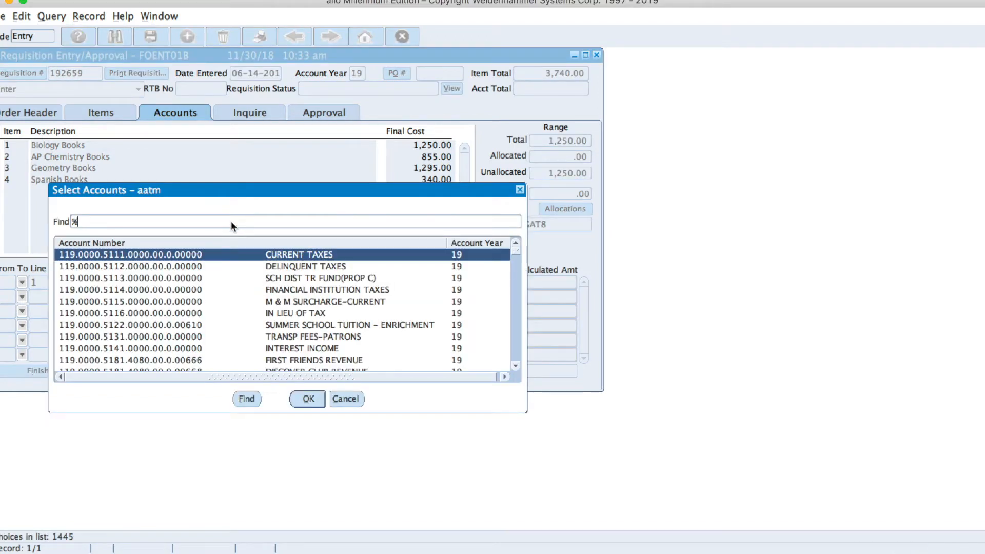
Charge the first distribution line to HS TEXTBOOKS (119.1151.6431.1050.20.1.00000) and clear its 1,250.00 amount.
type("hs tex")
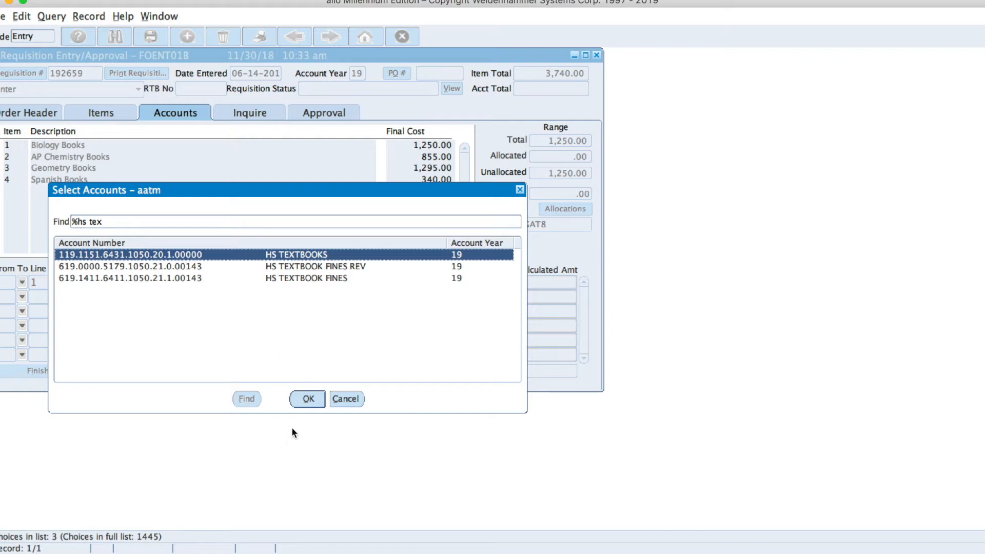
left_click(307, 399)
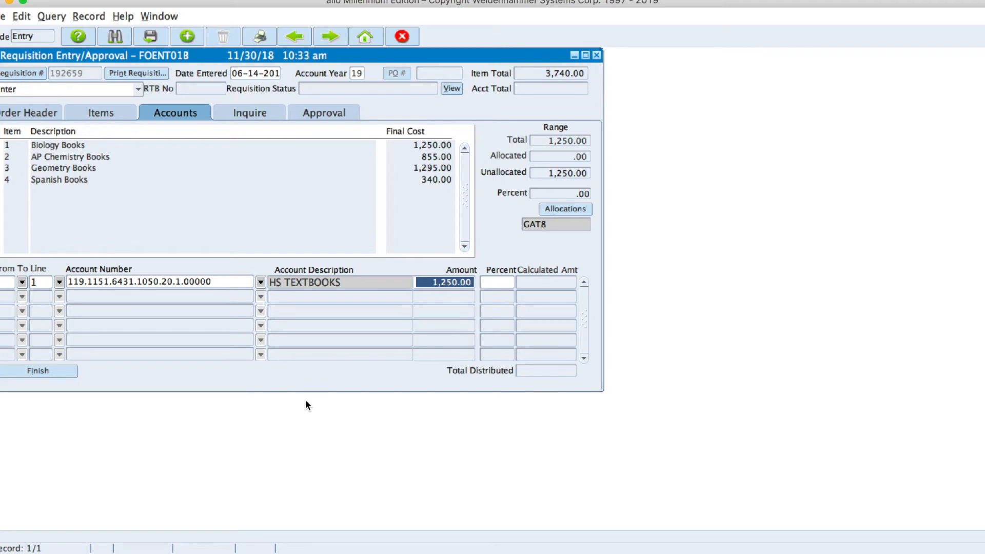
key("BackSpace")
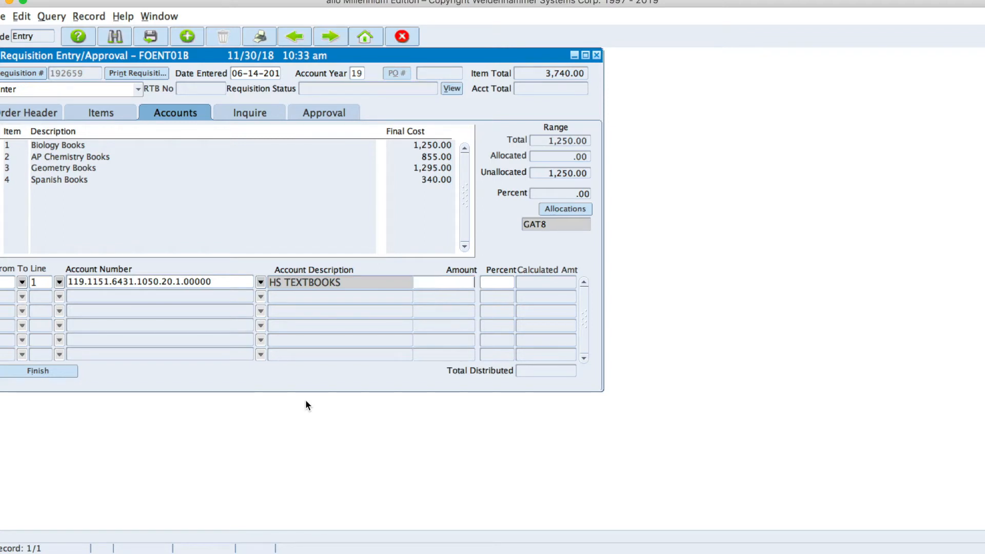
key("Tab")
Extend the HS TEXTBOOKS row to item line 4 so its amount fills in as 3,740.00.
left_click(59, 282)
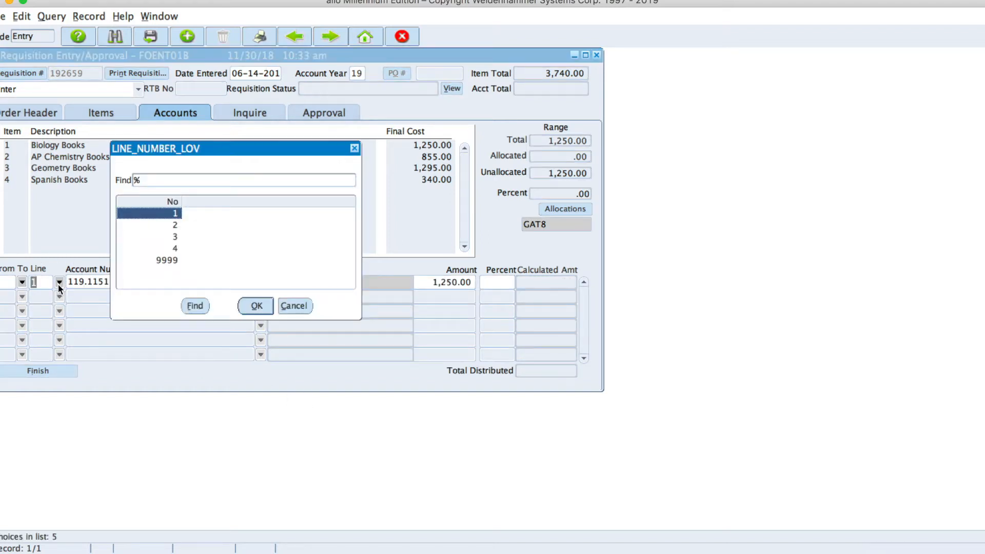
left_click(175, 249)
left_click(256, 306)
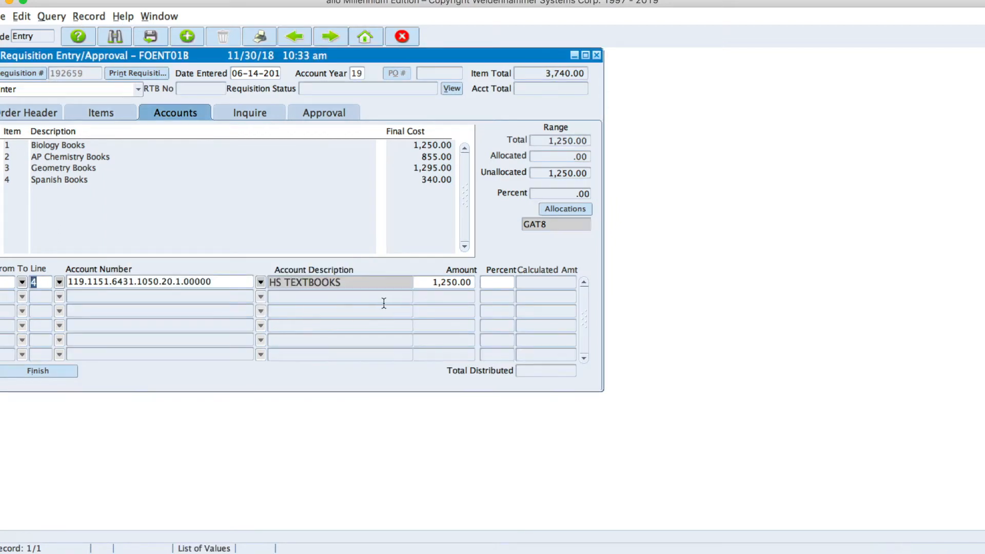
key("Tab")
key("Tab")
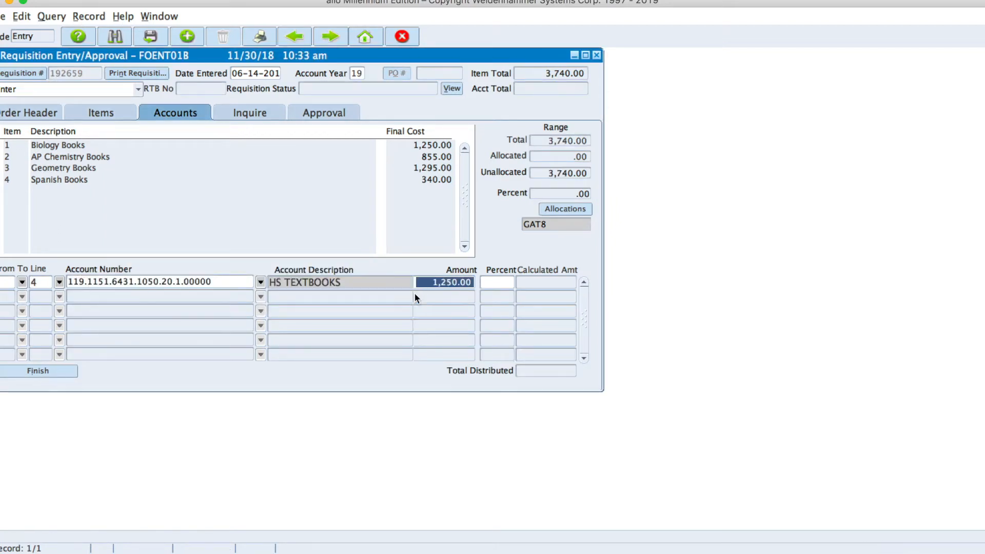
key("BackSpace")
key("Tab")
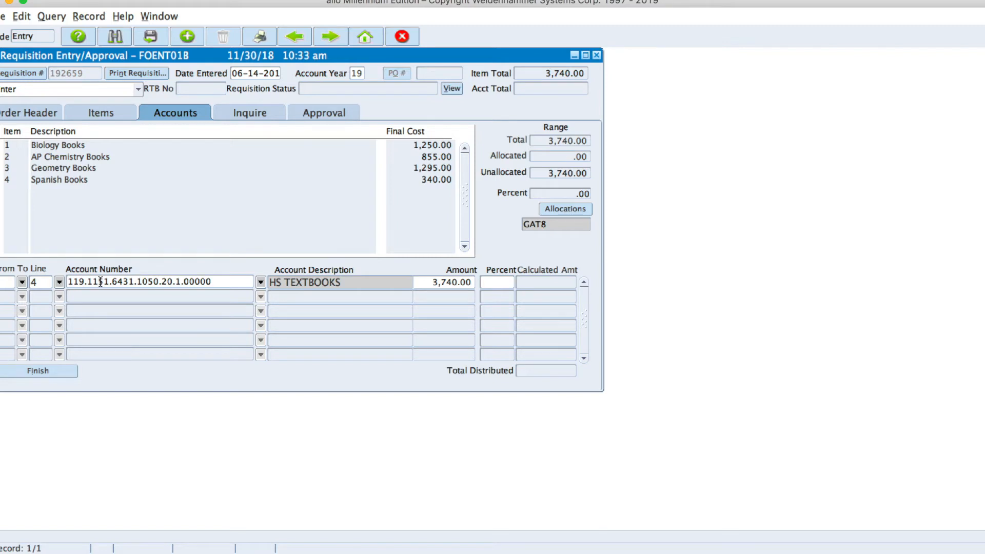
Limit HS TEXTBOOKS to item line 1 with amount 1250, then commit and begin a new row.
left_click(56, 286)
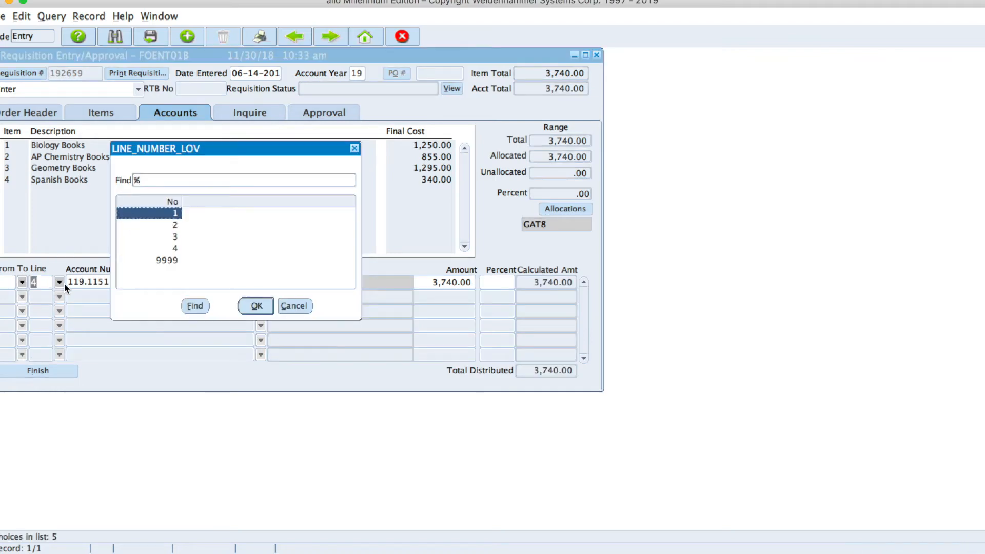
left_click(256, 306)
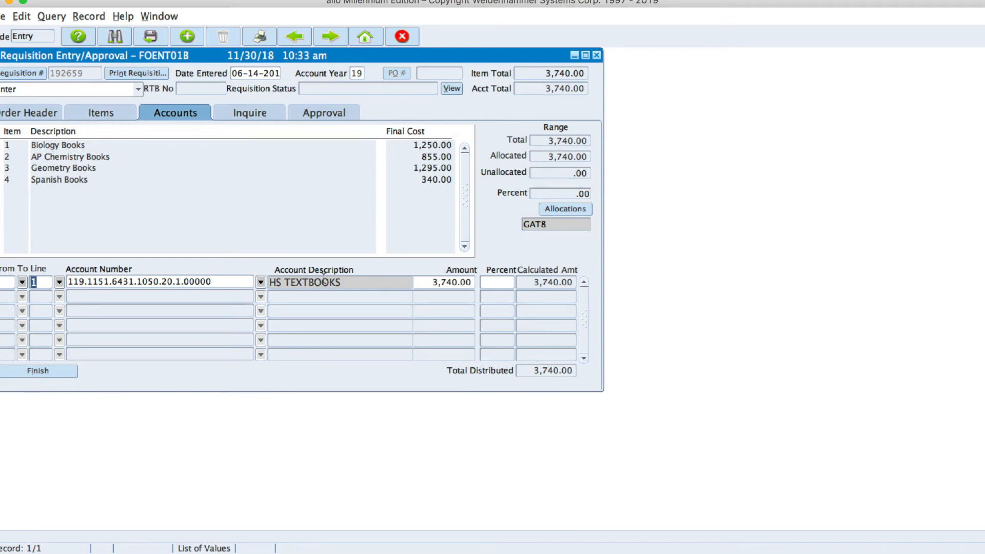
left_click(452, 287)
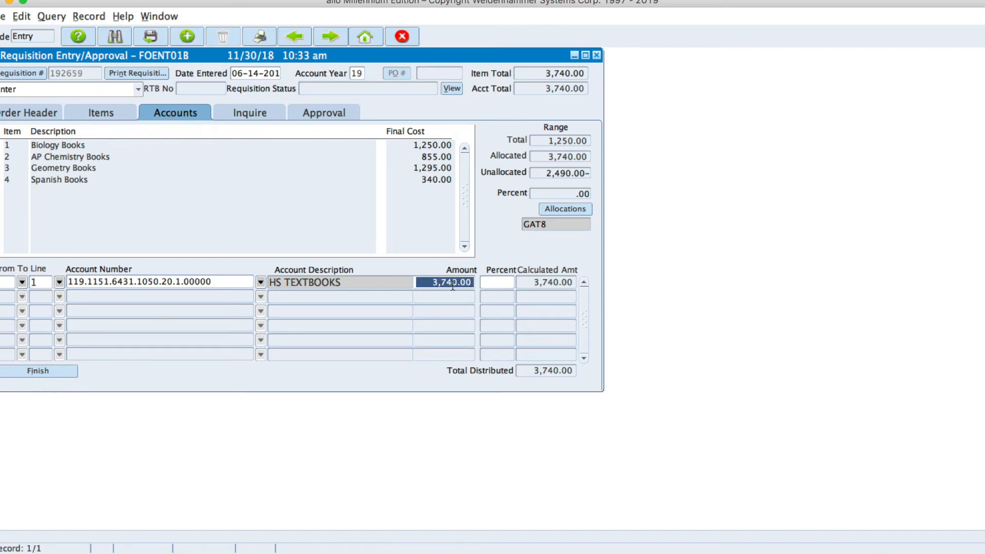
key("BackSpace")
type("1250")
key("Tab")
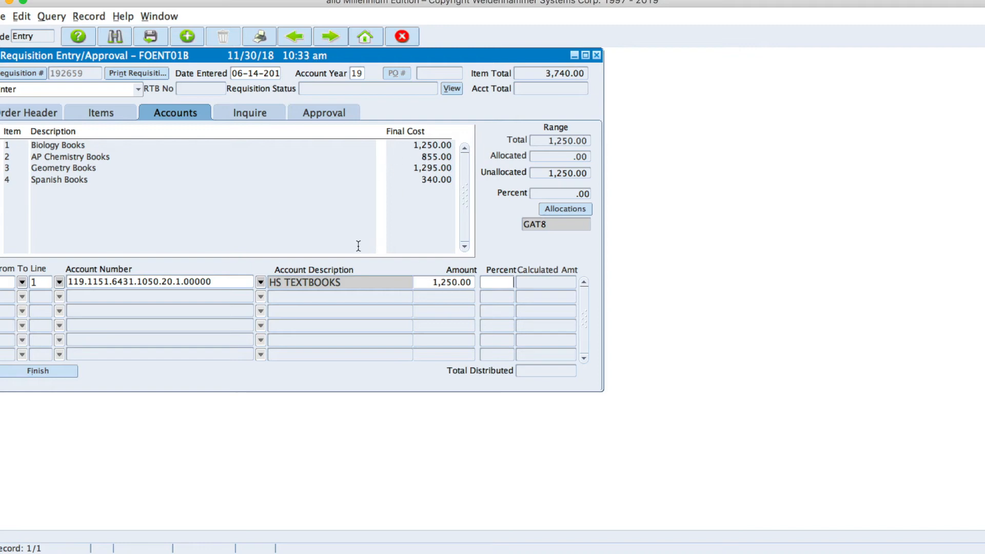
key("Tab")
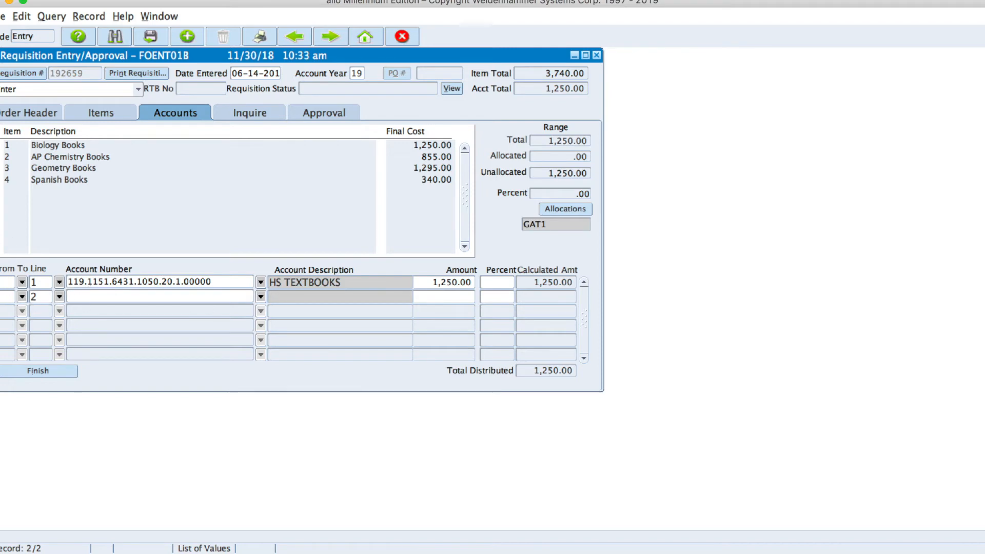
Set the second distribution row's To Line to 4.
left_click(60, 297)
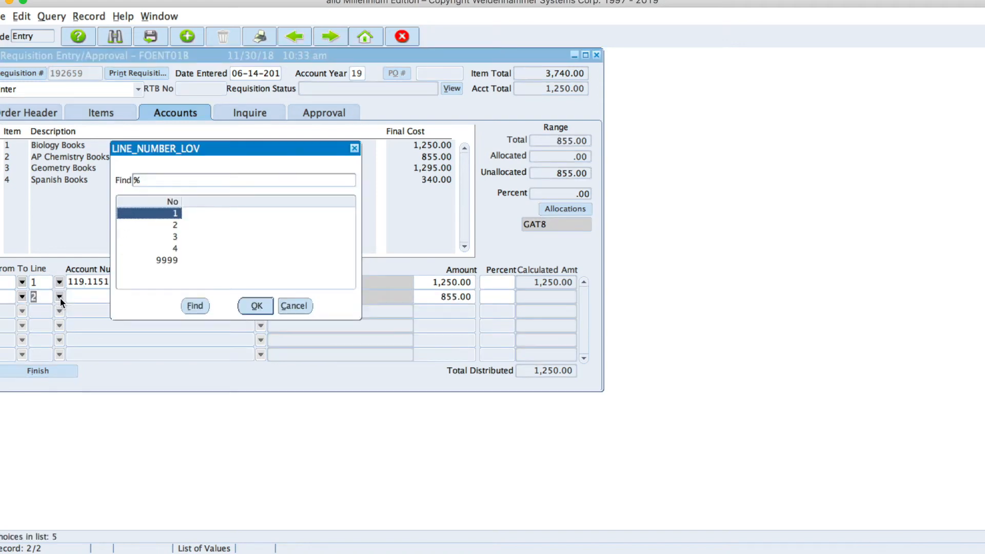
left_click(176, 248)
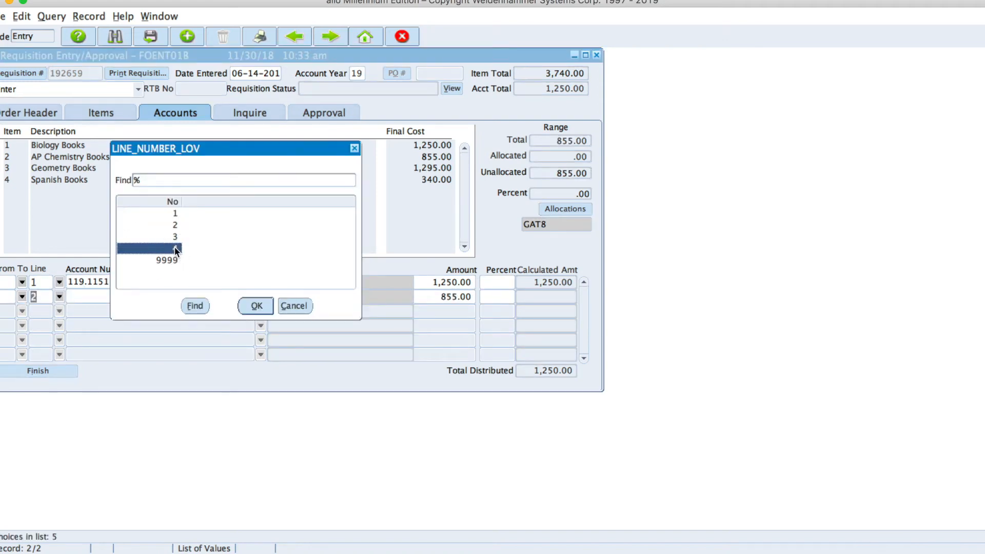
left_click(256, 306)
key("Tab")
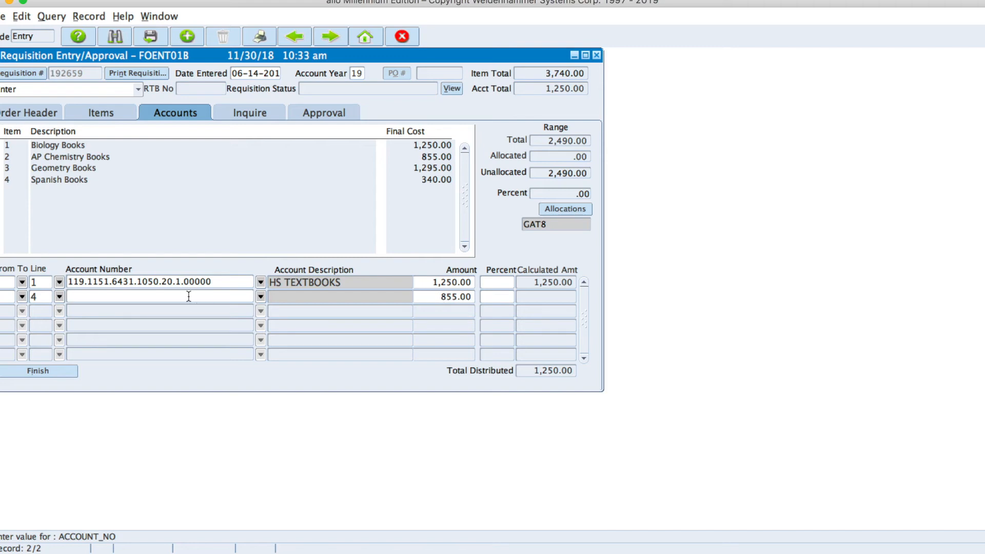
Charge the row to MS TEXTBOOKS via a '%ms tex' search and clear its 855.00 amount.
left_click(261, 297)
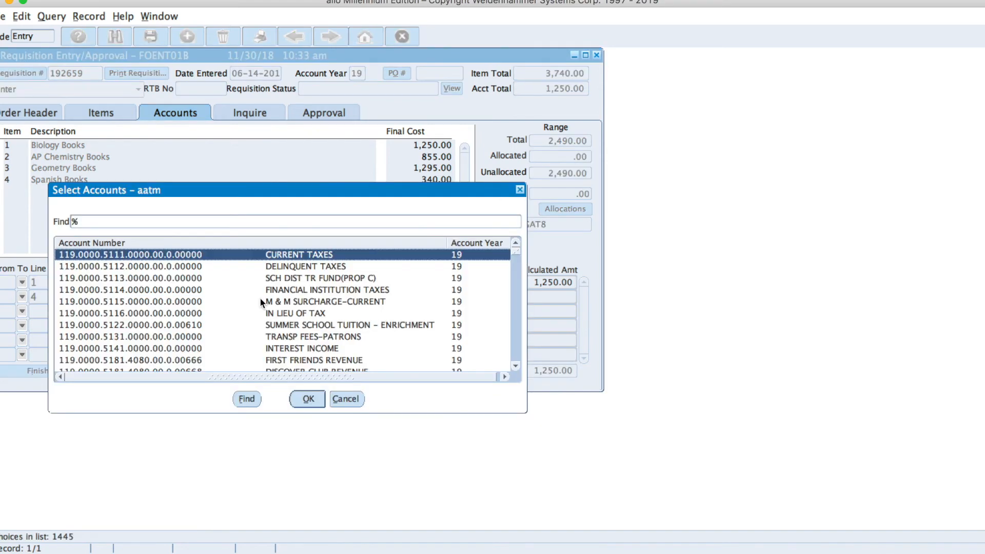
type("ms tex")
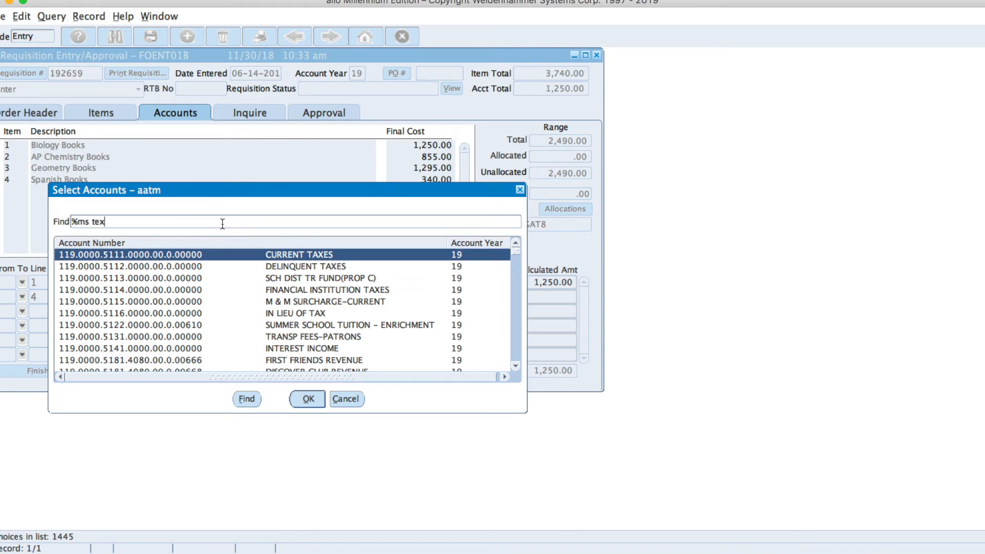
key("Return")
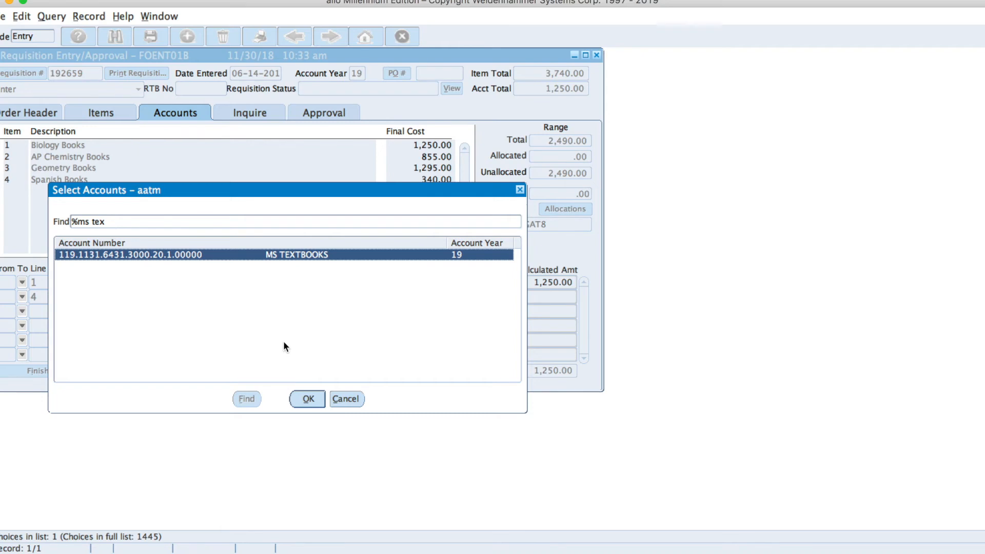
left_click(309, 398)
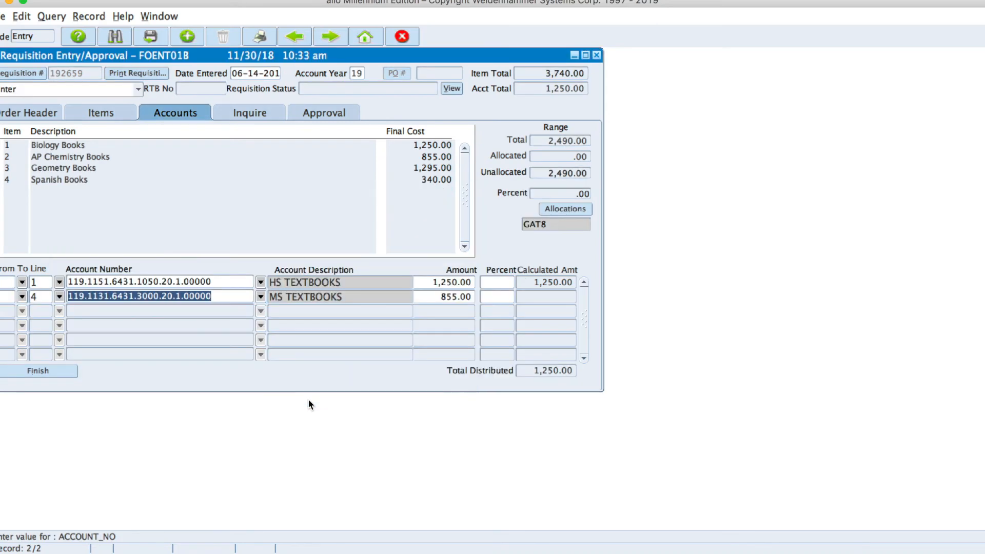
key("Tab")
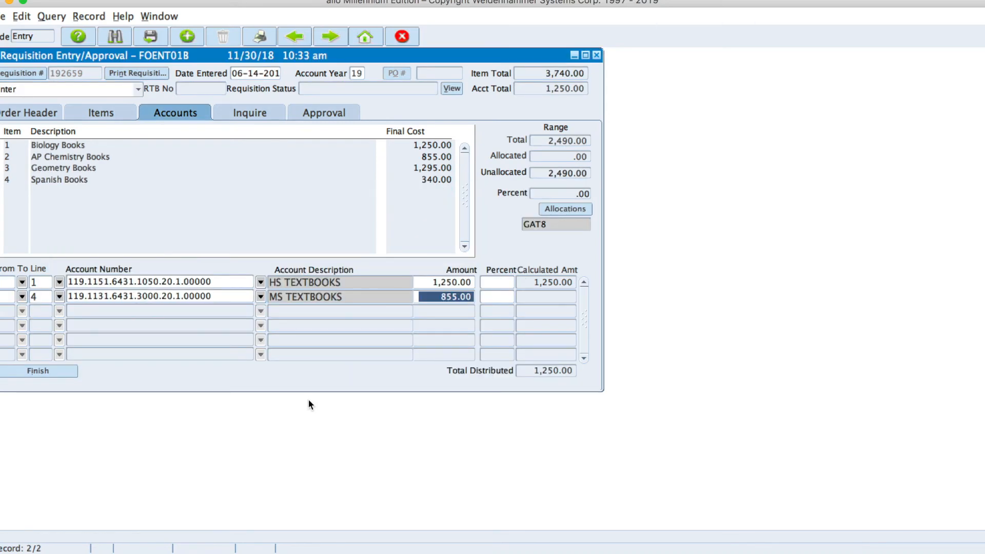
key("BackSpace")
key("Tab")
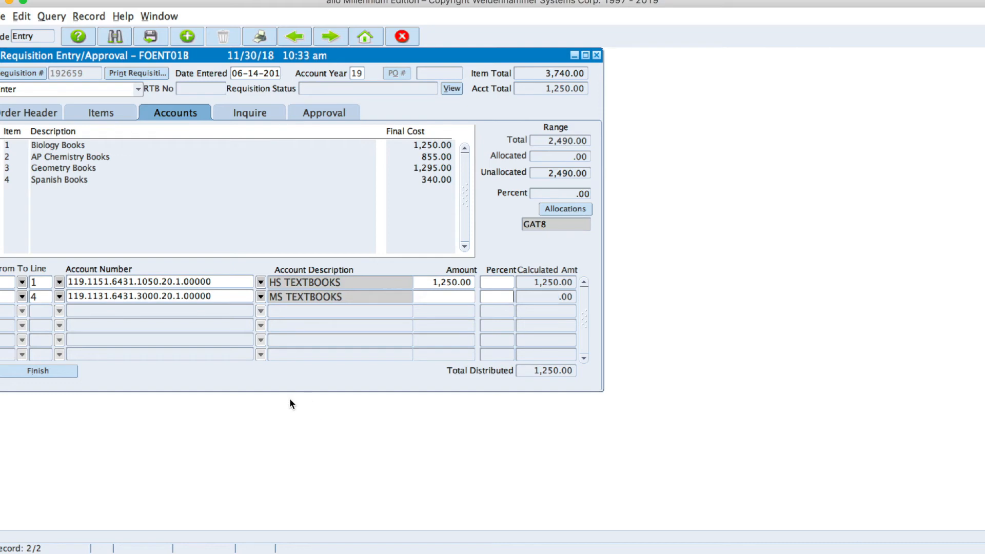
Confirm the ending line and accept 2,490.00 on MS TEXTBOOKS, totalling 3,740.00 distributed.
left_click(59, 297)
left_click(174, 260)
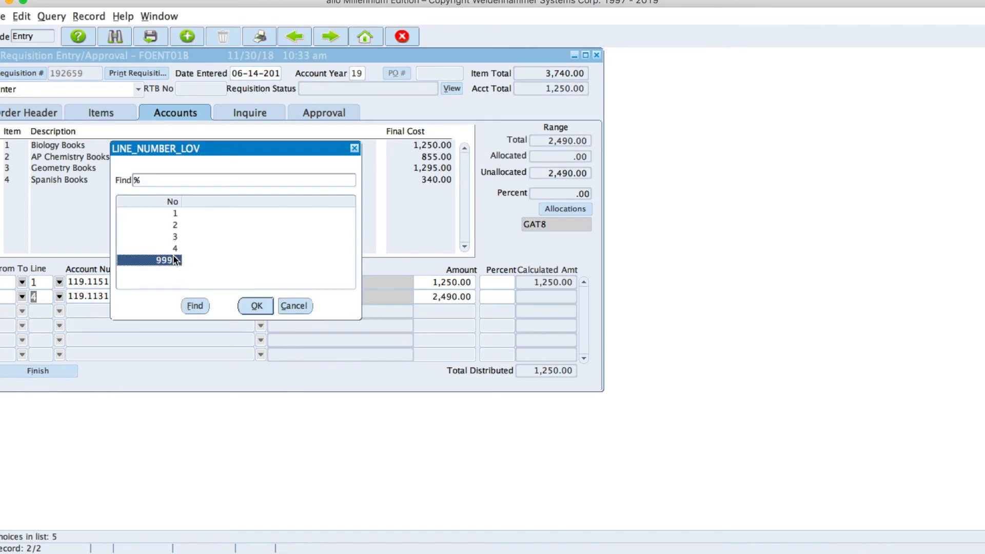
left_click(258, 306)
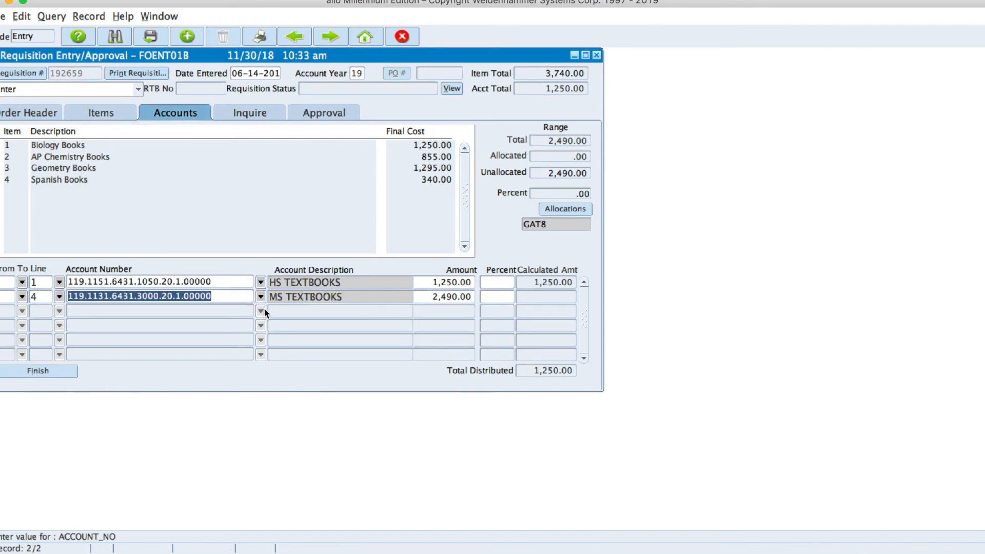
key("Tab")
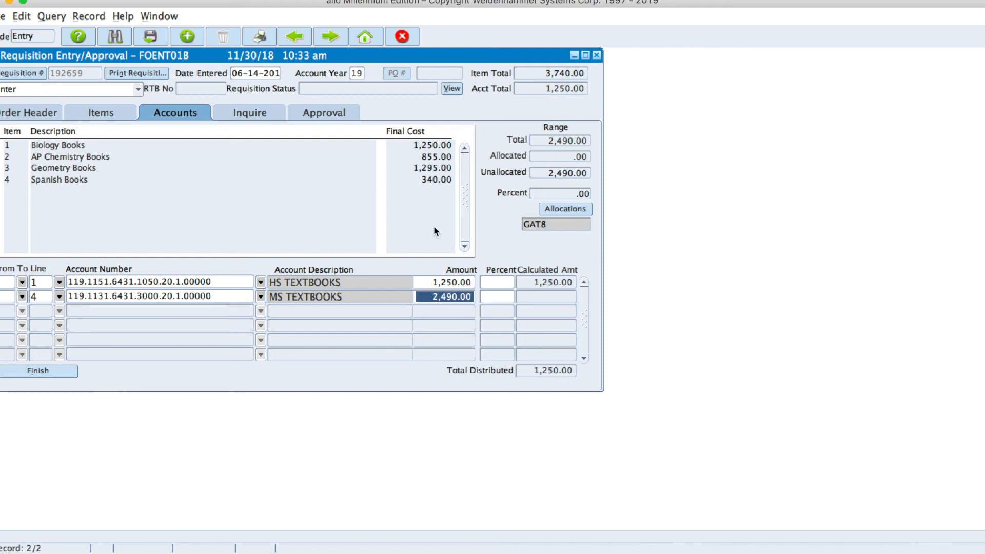
key("Tab")
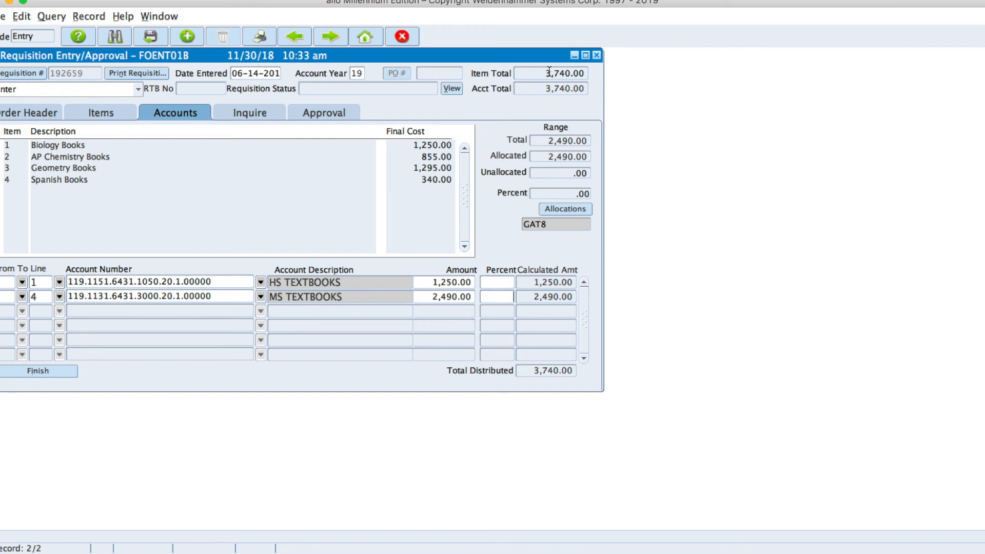
Finish and save the Pearson Education requisition.
left_click(45, 372)
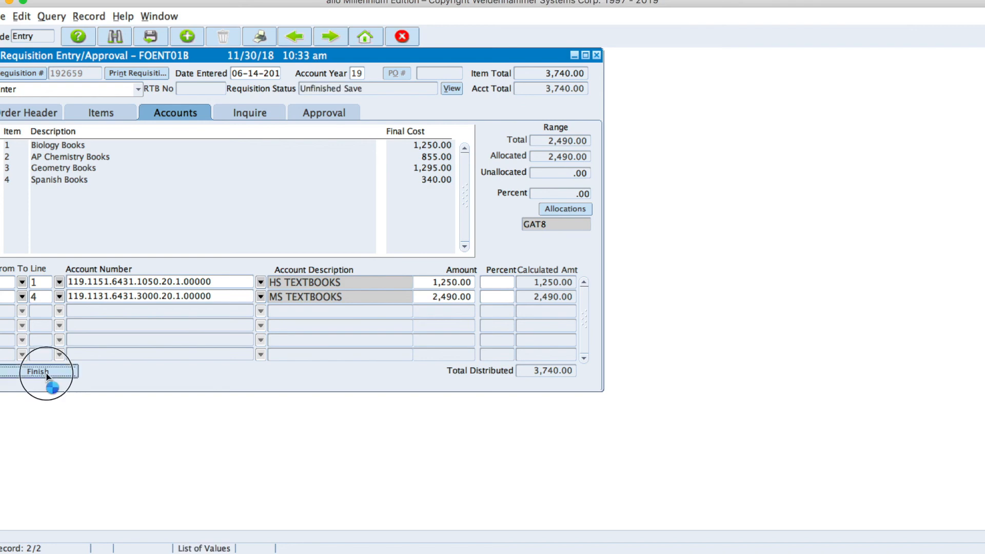